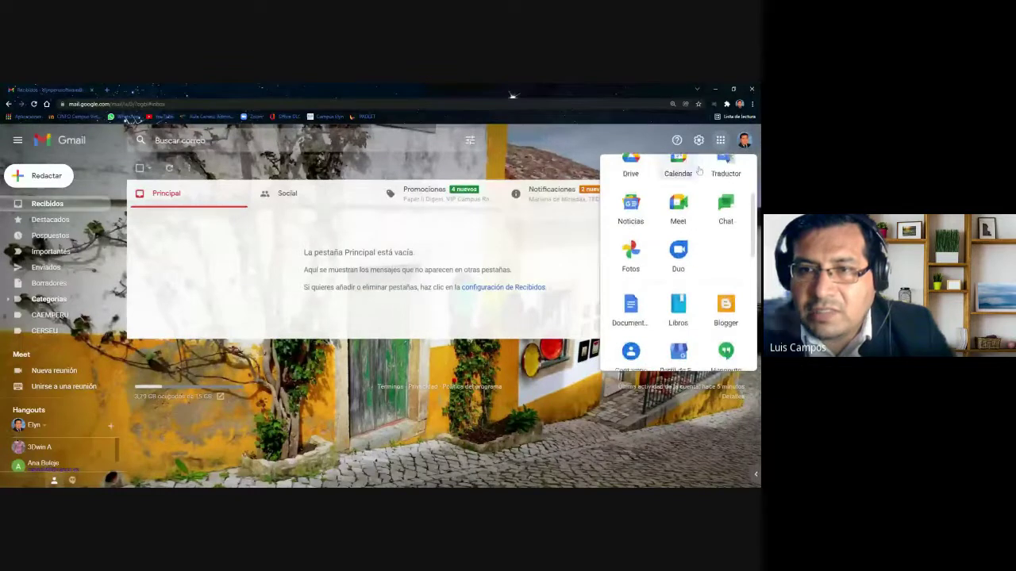
# Open Google Jamboard from the list of Google apps in Gmail
pyautogui.scroll(-3, 699, 170)
pyautogui.scroll(-2, 698, 170)
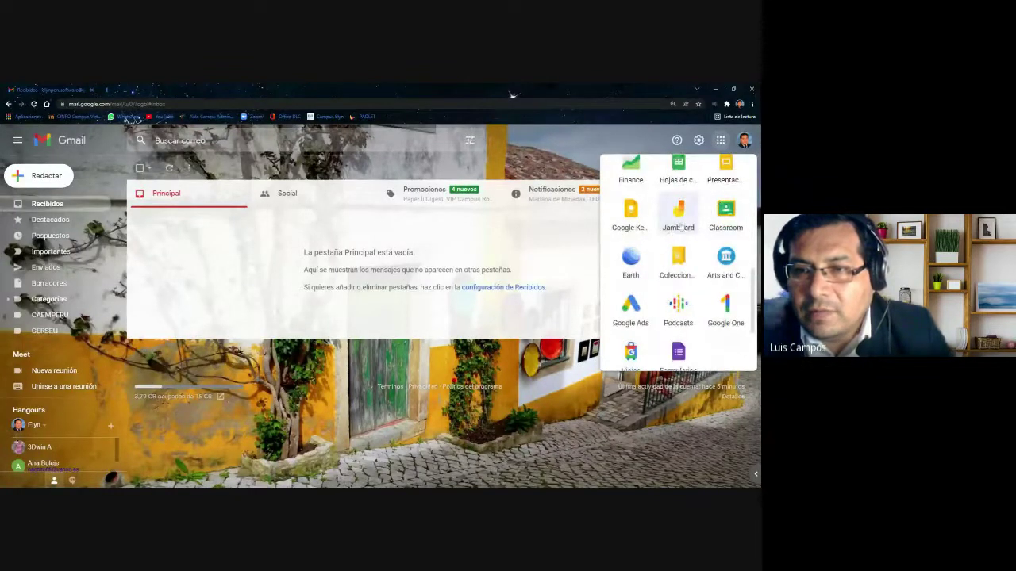
pyautogui.click(679, 213)
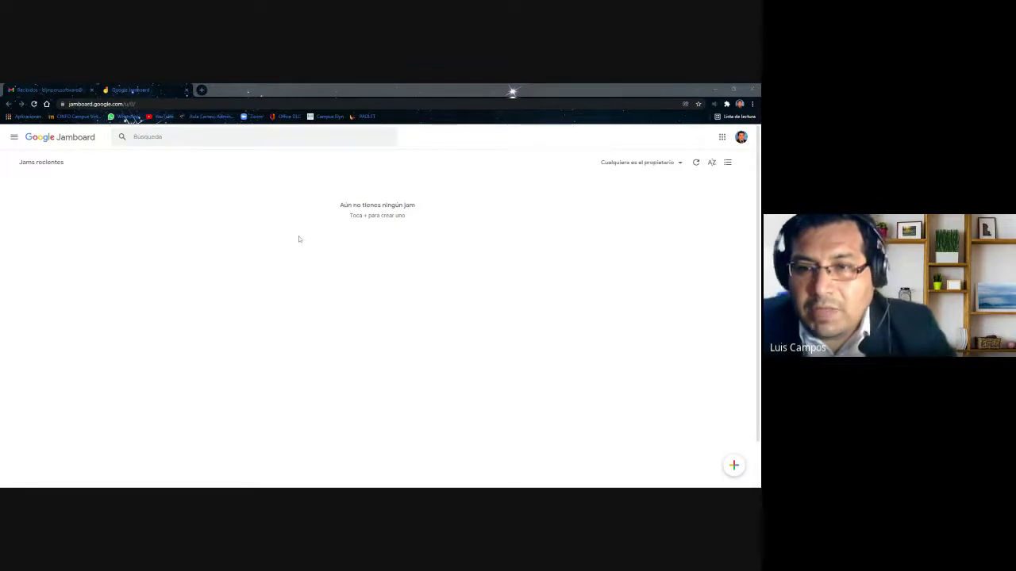
pyautogui.click(512, 91)
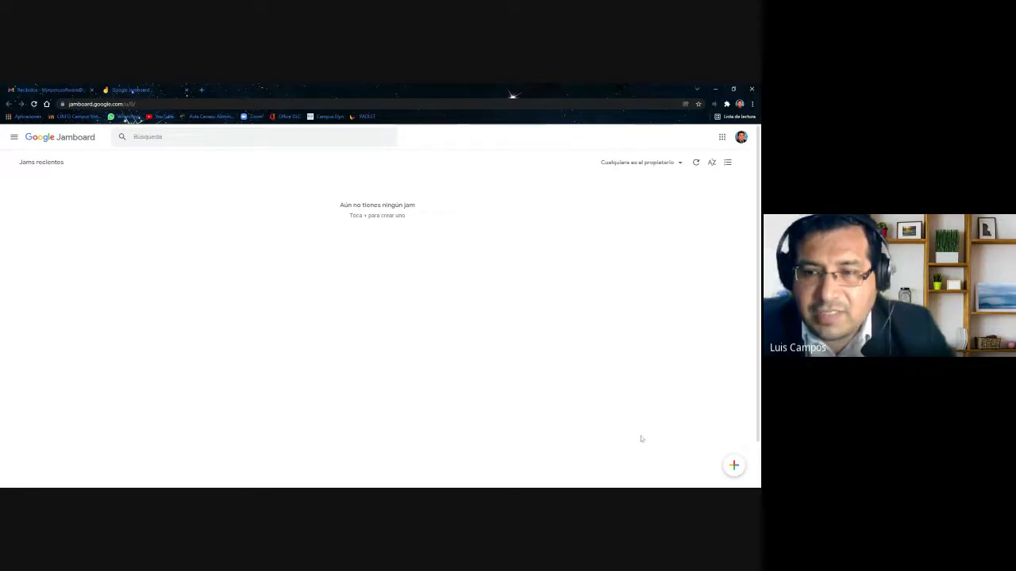
# Create a new blank jam
pyautogui.scroll(2, 664, 421)
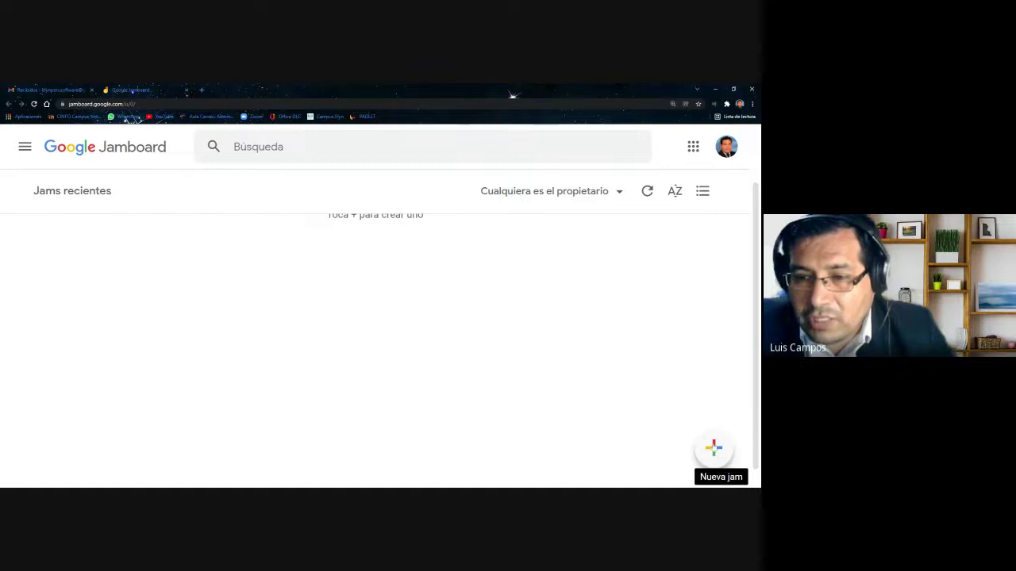
pyautogui.click(712, 448)
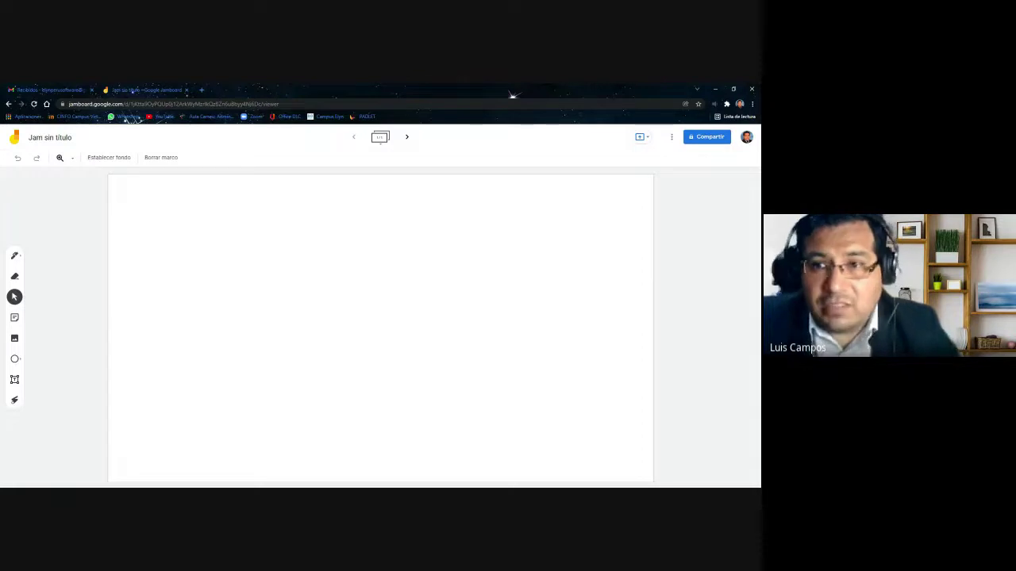
pyautogui.click(512, 94)
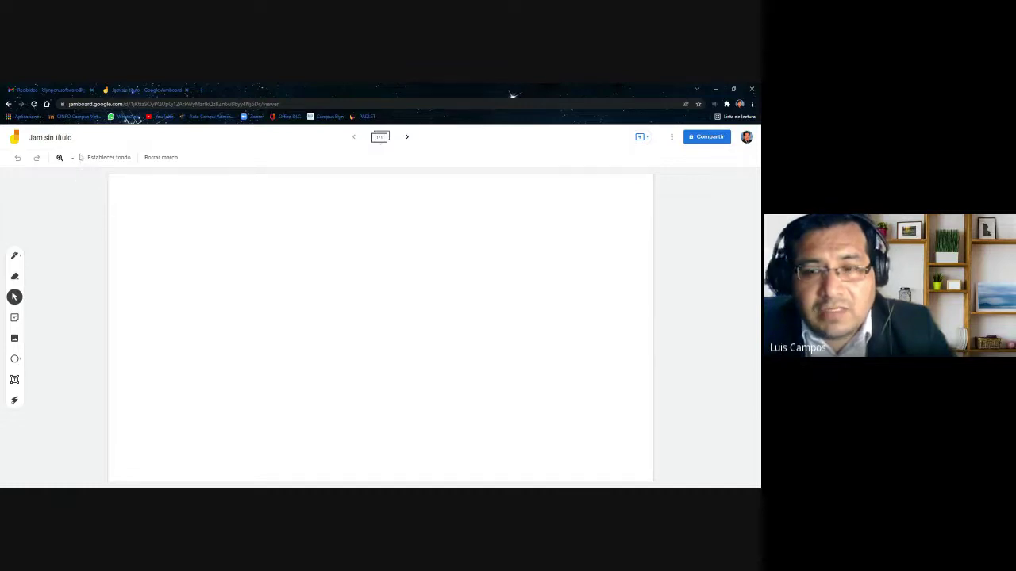
# Rename the jam as AGRADECER Y CELEBRAR
pyautogui.click(46, 138)
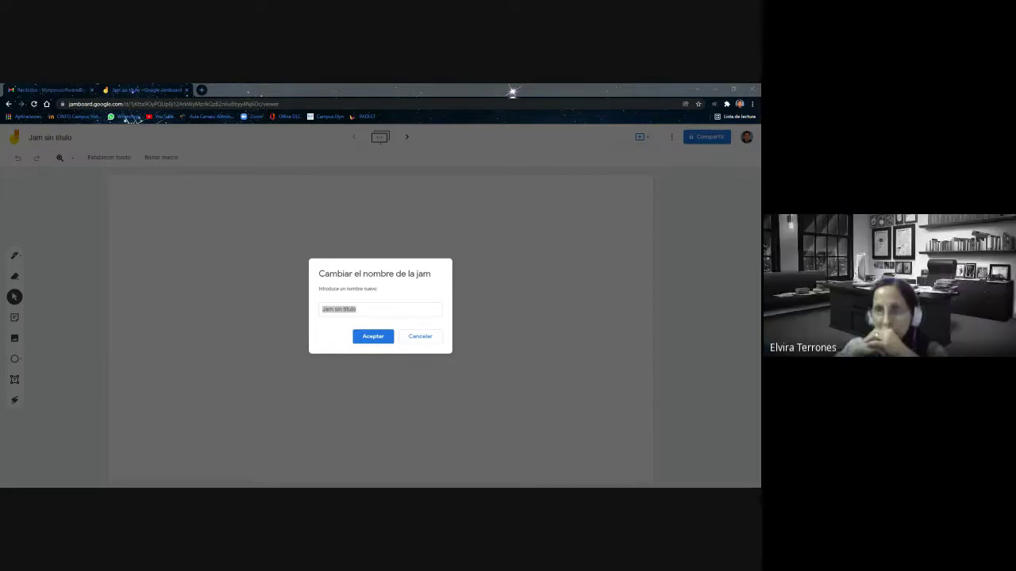
pyautogui.click(513, 93)
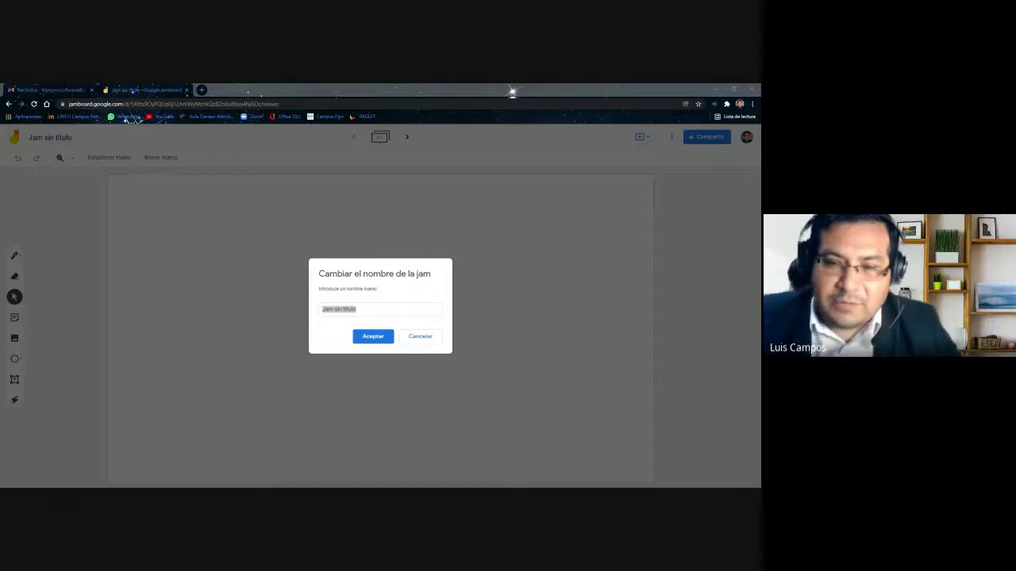
pyautogui.click(513, 93)
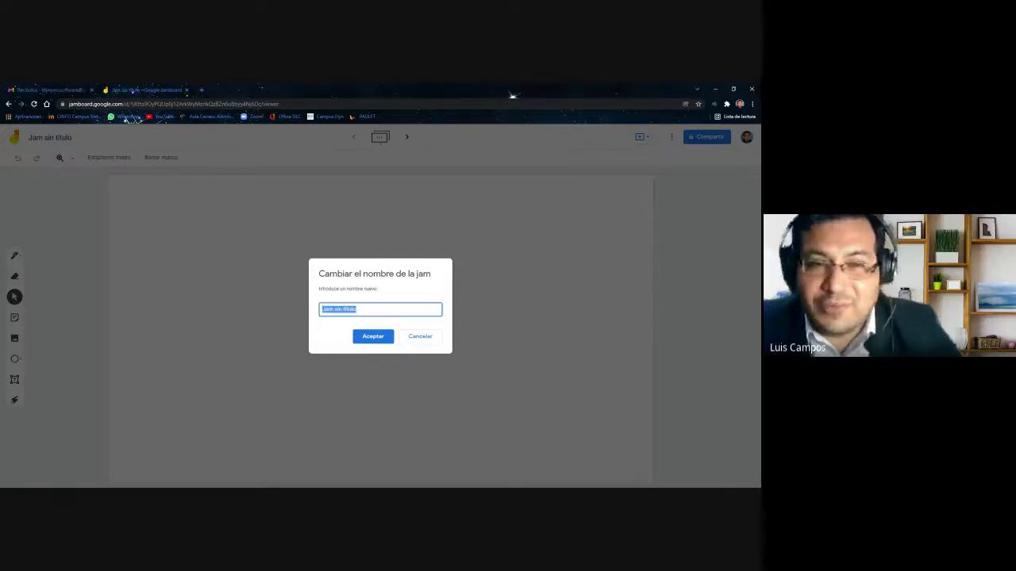
pyautogui.write('JUG')
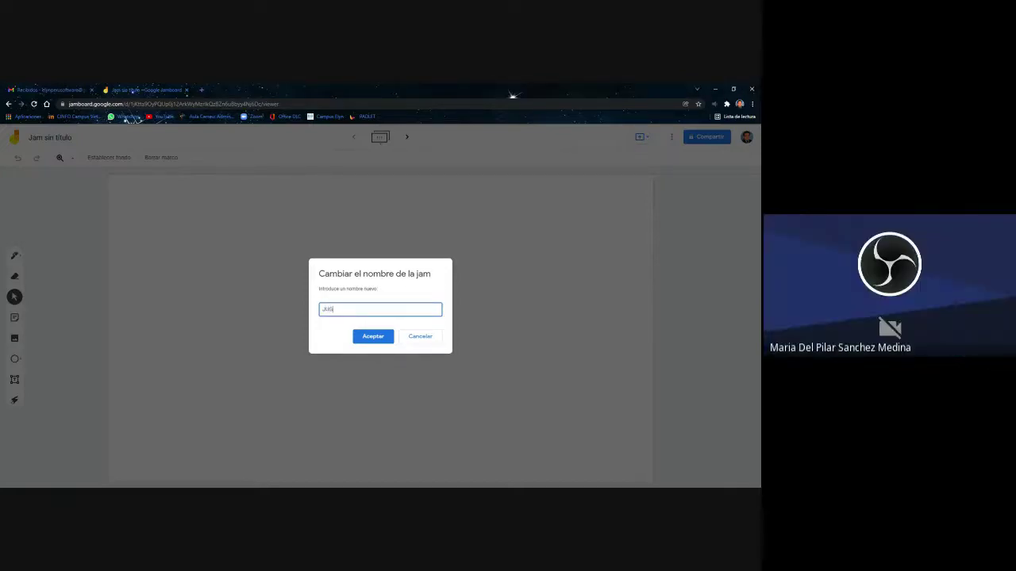
pyautogui.write('AMOS')
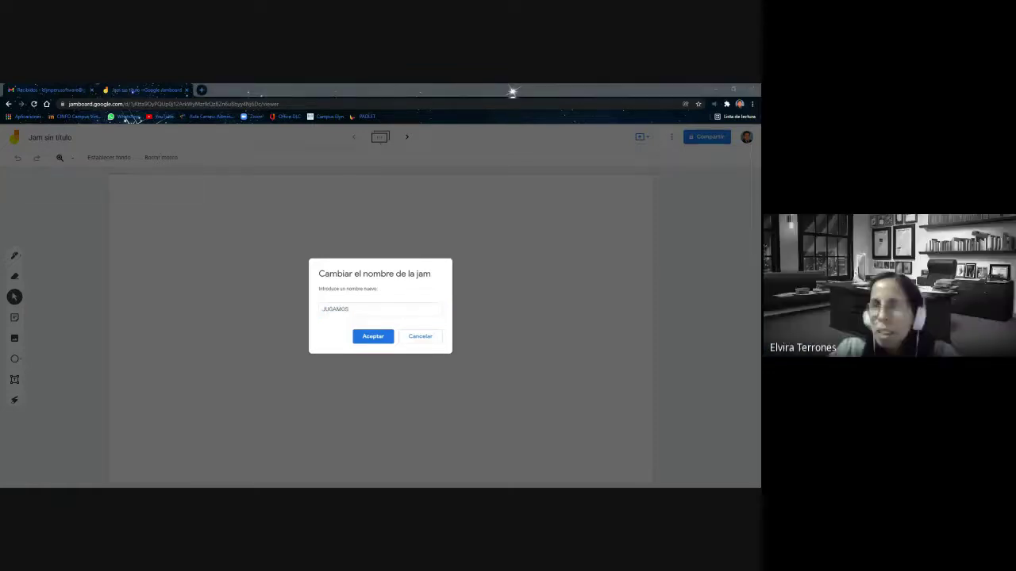
pyautogui.write('ADRADECER')
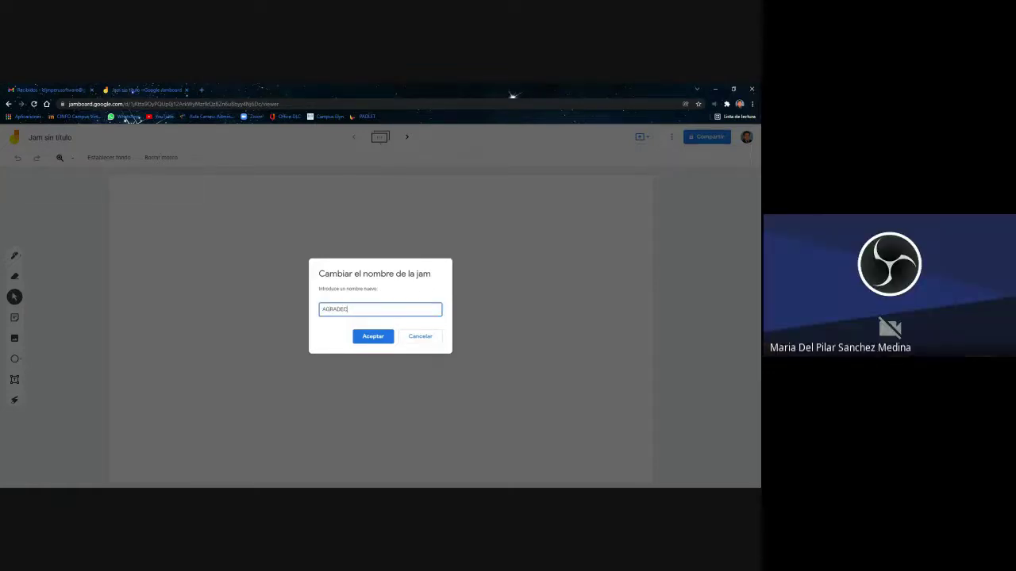
pyautogui.write(' Y CLEBA')
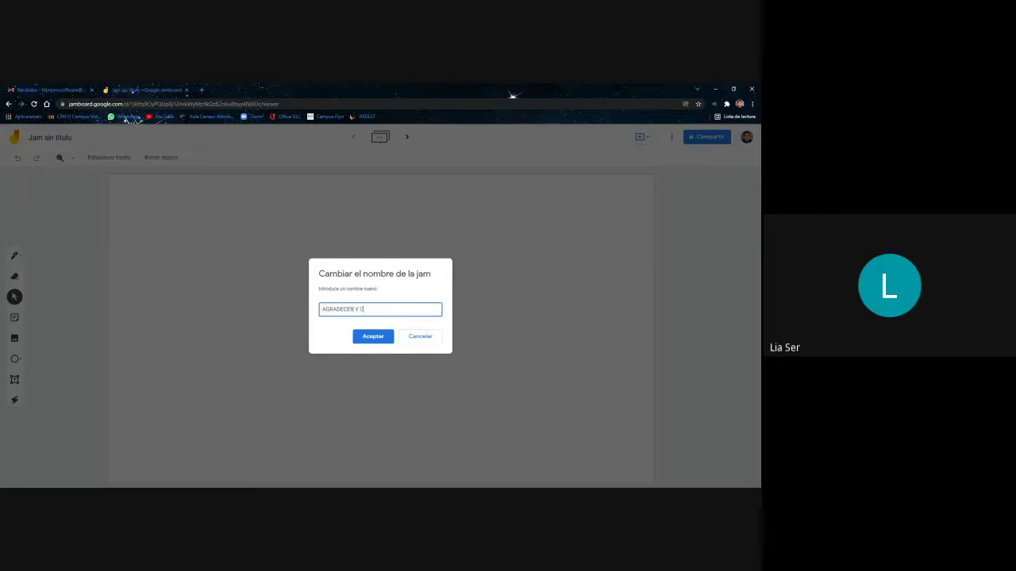
pyautogui.press('BackSpace')
pyautogui.press('BackSpace')
pyautogui.press('BackSpace')
pyautogui.press('BackSpace')
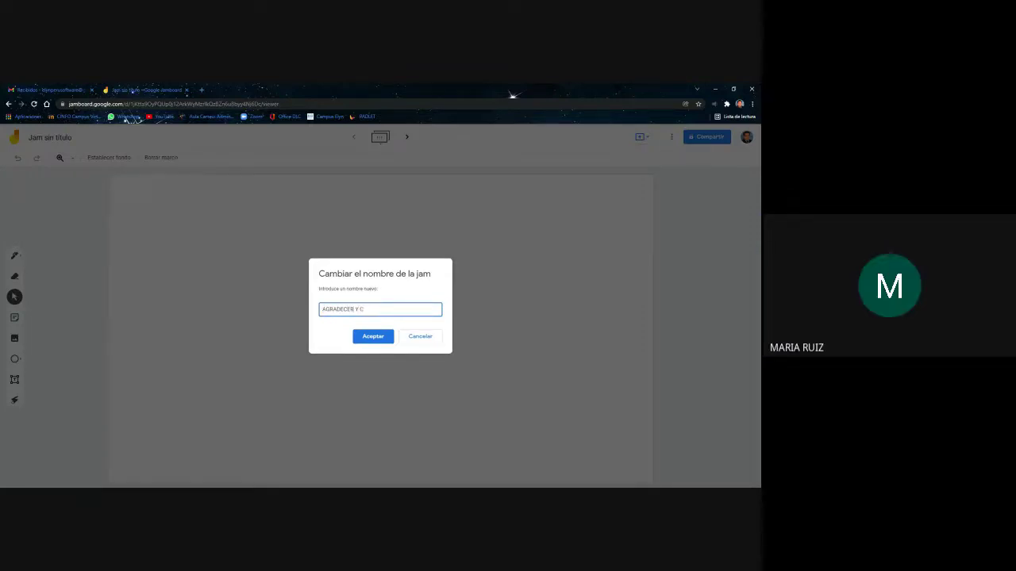
pyautogui.write('ELEBRAR')
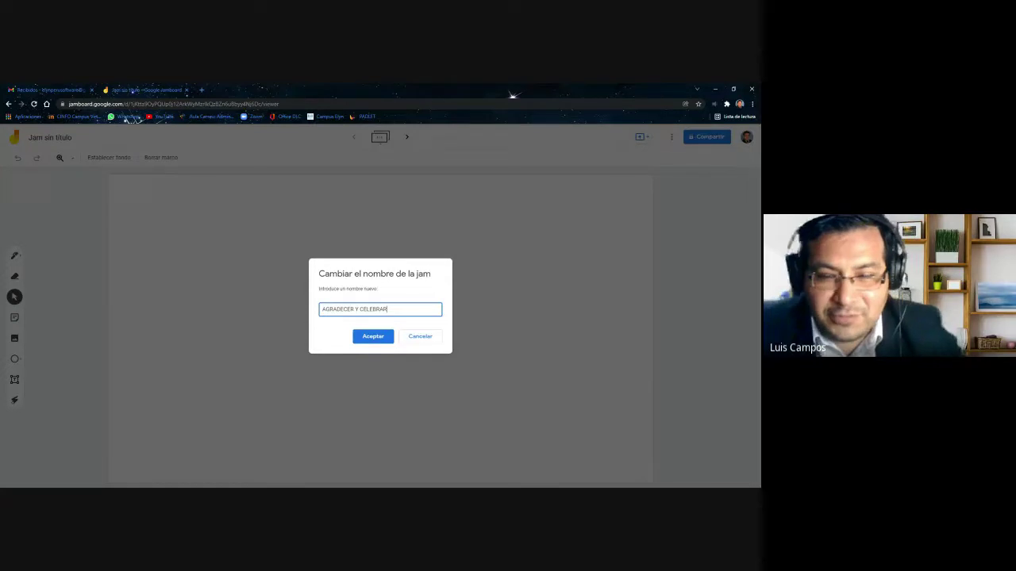
pyautogui.click(373, 338)
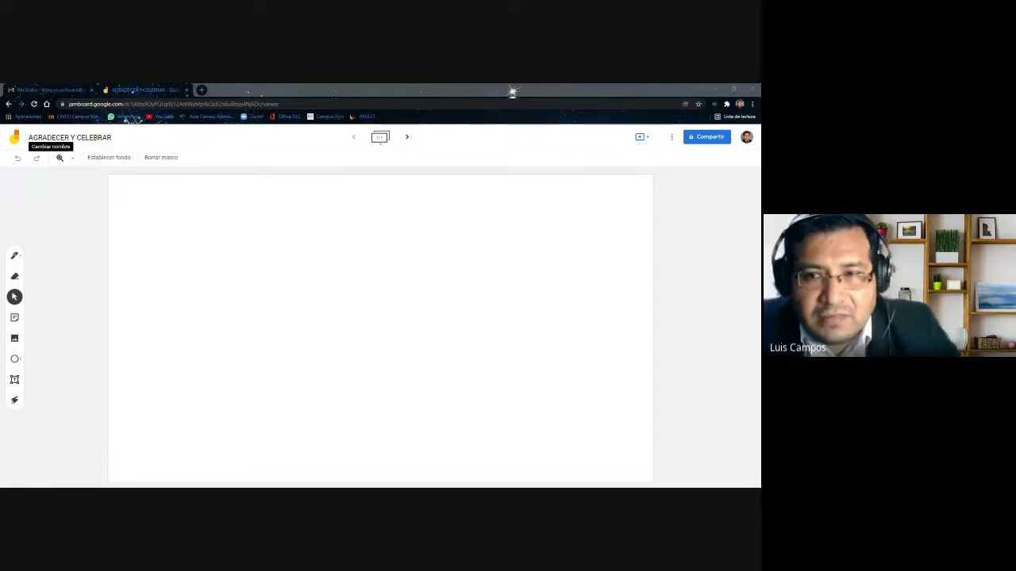
pyautogui.click(187, 278)
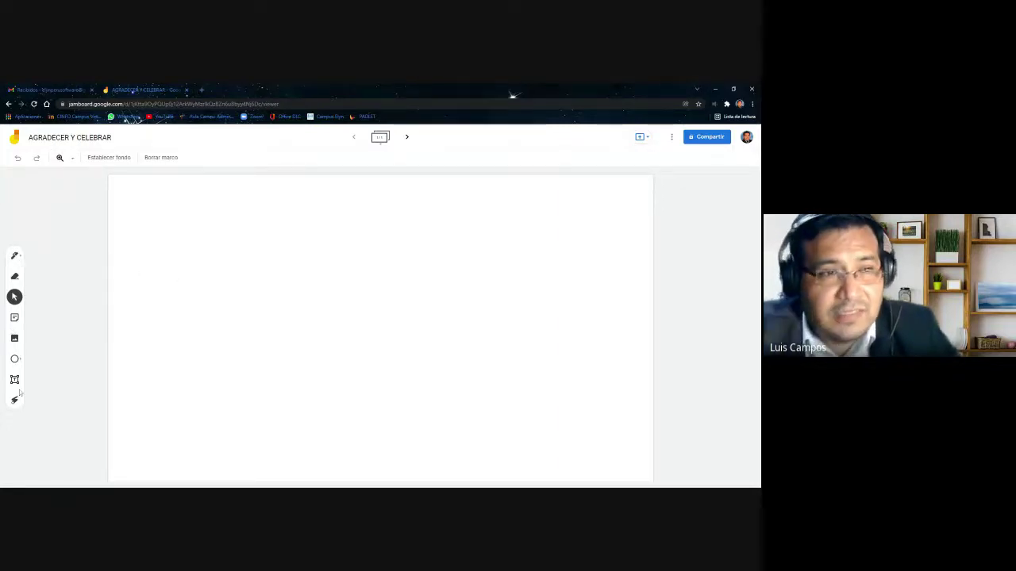
# Draw a black zigzag with the pen in the frame's upper-left area and a turquoise zigzag beside it
pyautogui.click(16, 257)
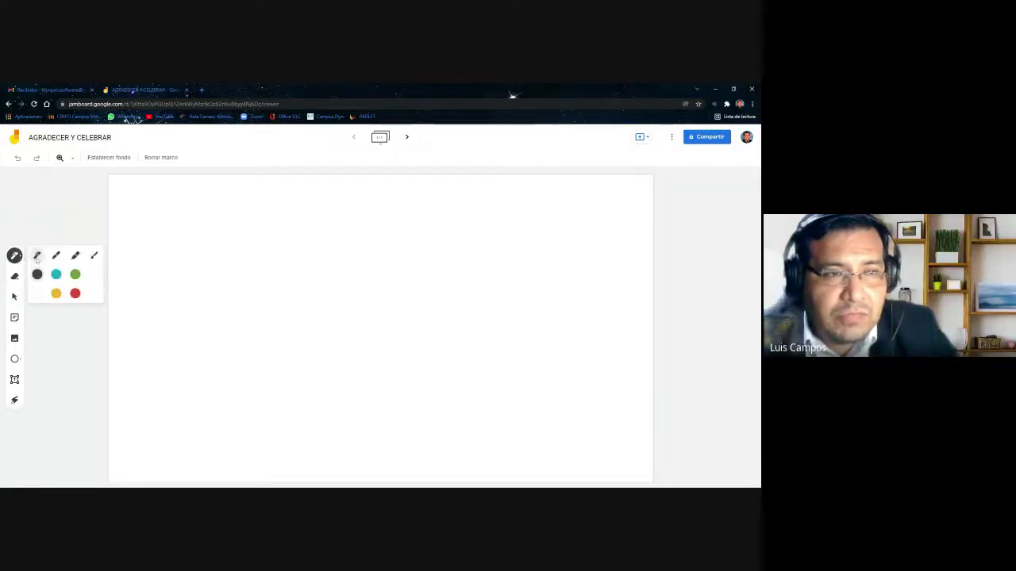
pyautogui.moveTo(126, 189); pyautogui.dragTo(169, 229)
pyautogui.click(14, 256)
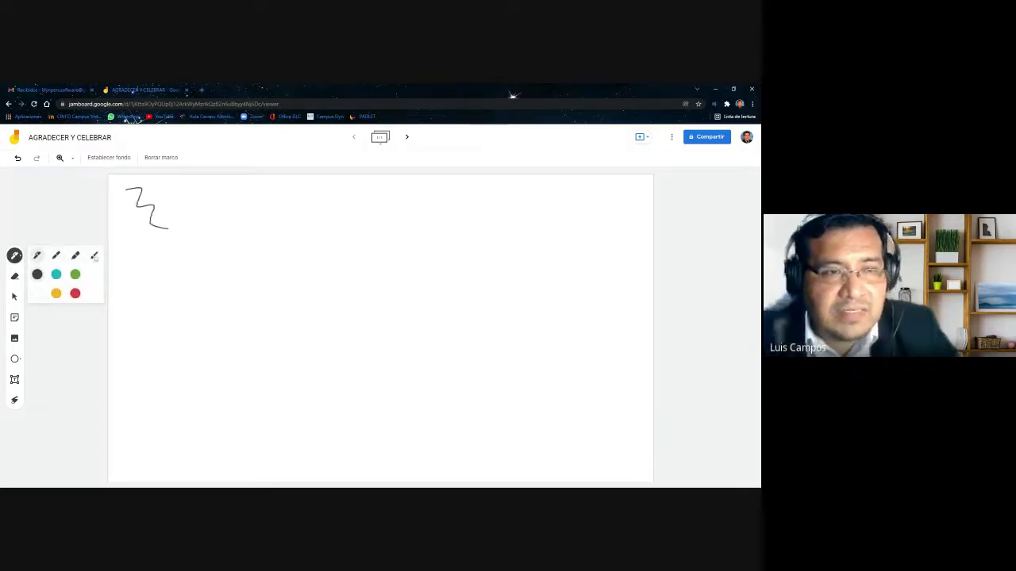
pyautogui.click(56, 274)
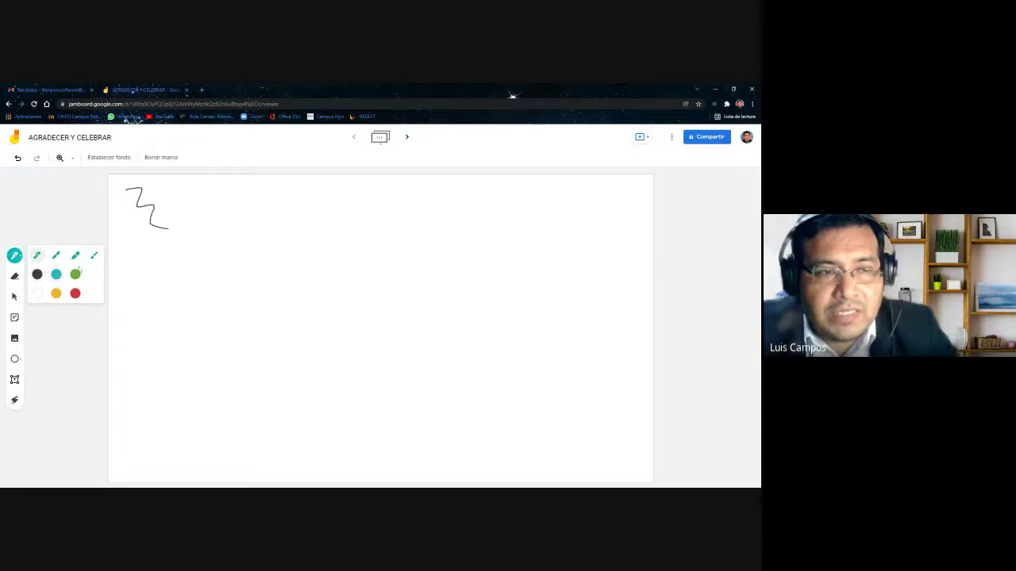
pyautogui.moveTo(173, 193); pyautogui.dragTo(219, 236)
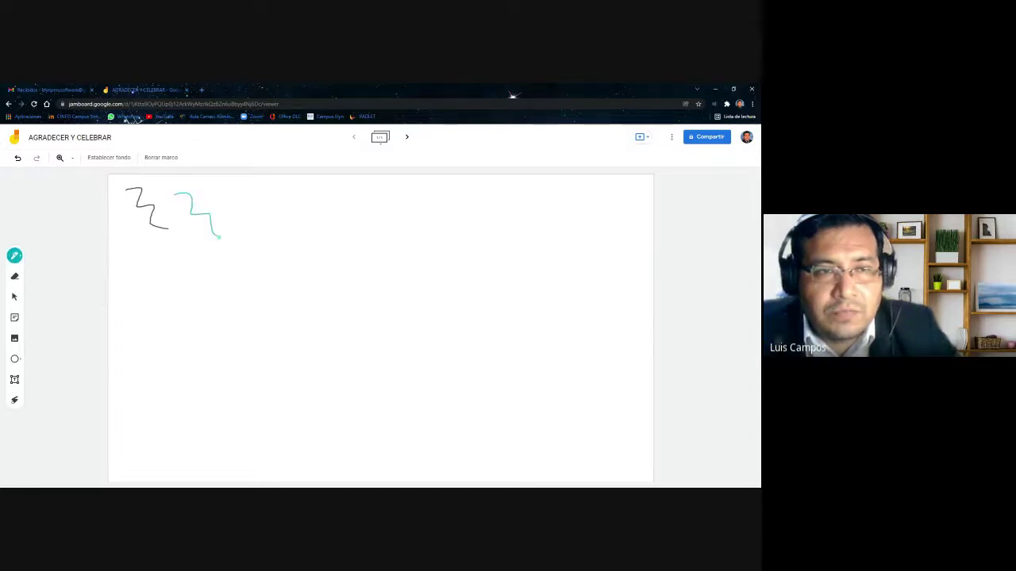
# Draw a thick turquoise zigzag with the brush to the right of the two pen strokes
pyautogui.click(14, 255)
pyautogui.click(94, 254)
pyautogui.moveTo(229, 188); pyautogui.dragTo(281, 231)
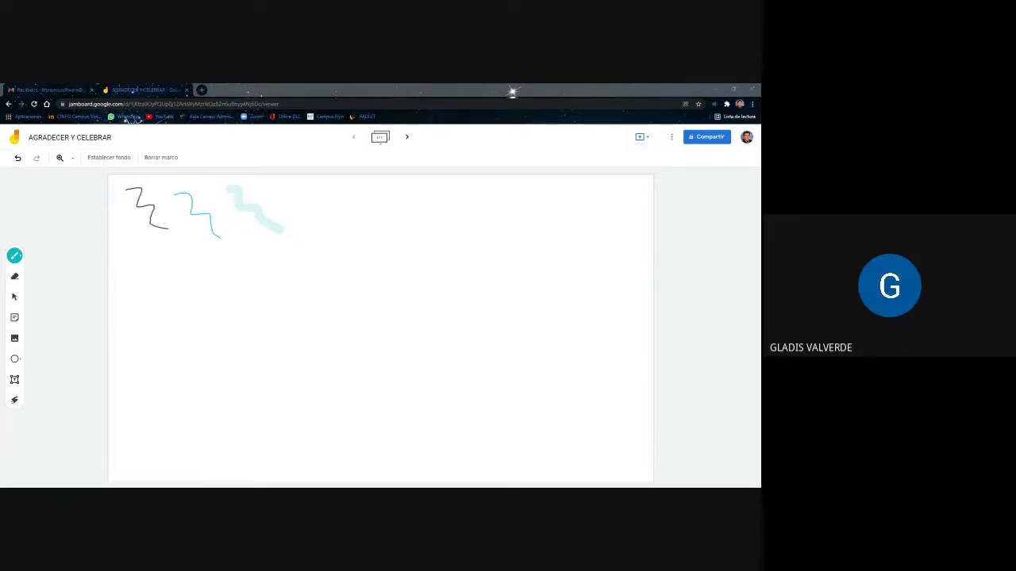
pyautogui.click(513, 95)
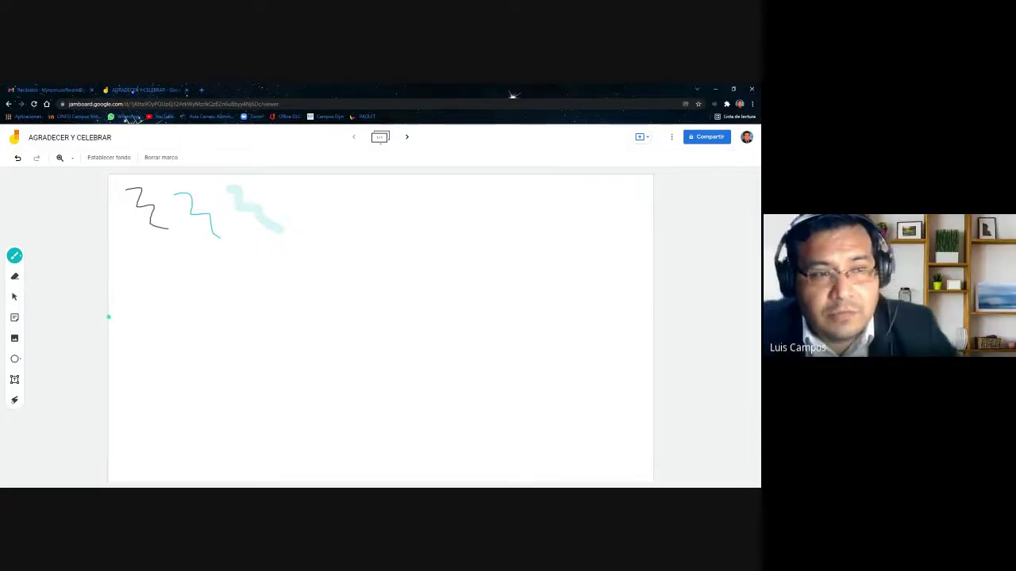
# Add a light blue sticky note with the text CON CORAZONES, without creating a second note
pyautogui.click(15, 318)
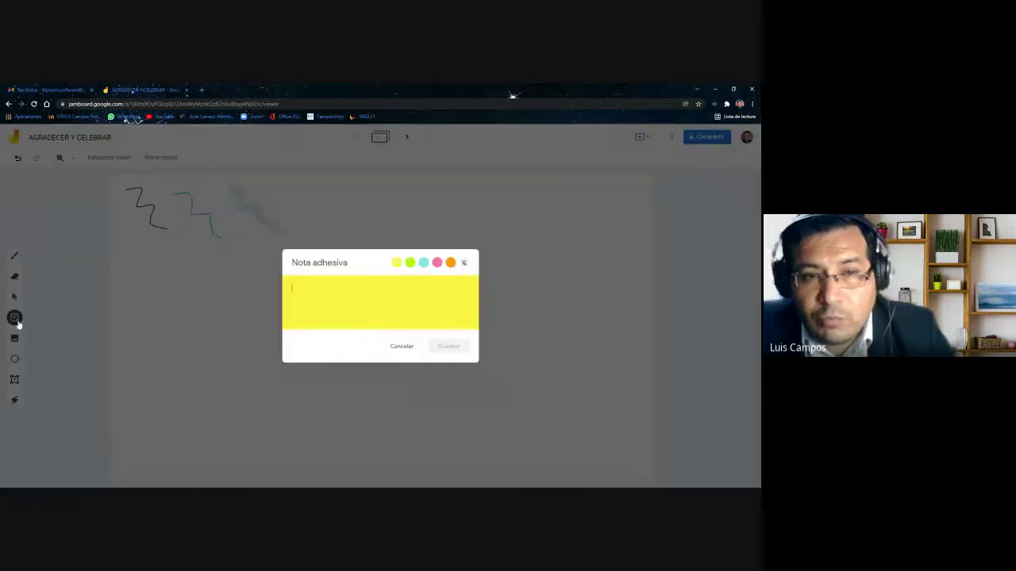
pyautogui.write('CON CON')
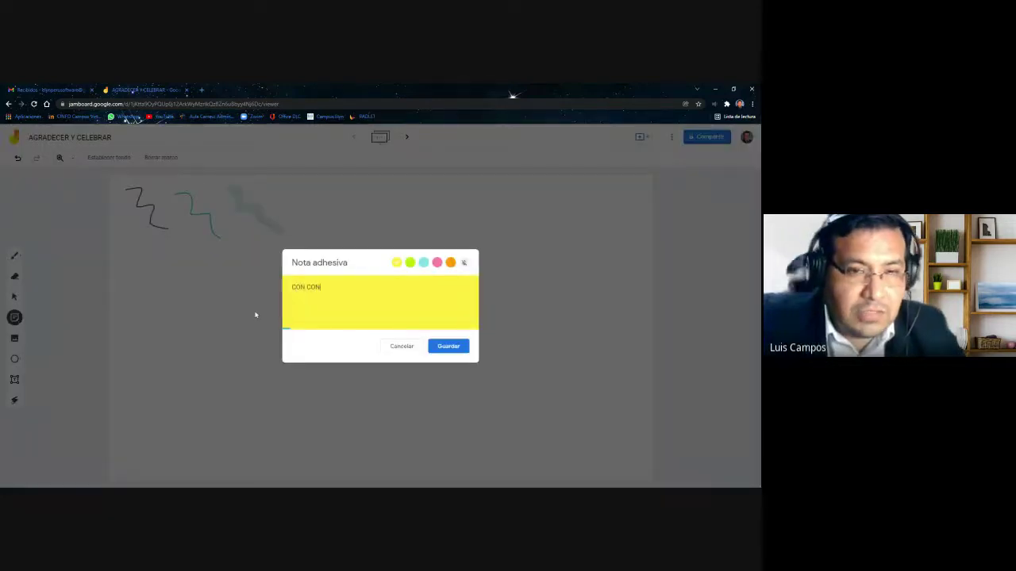
pyautogui.press('BackSpace')
pyautogui.write('RAZONES')
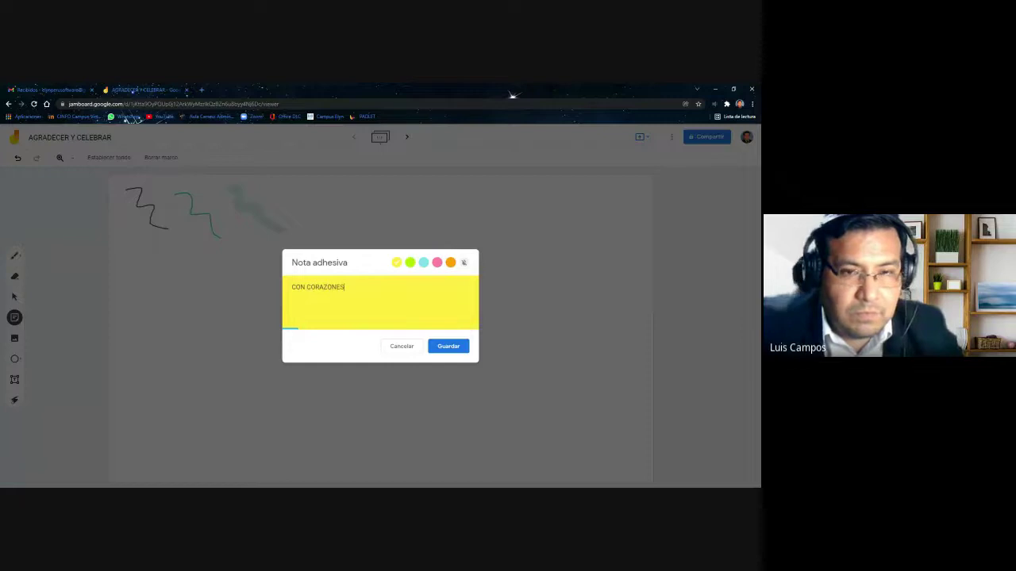
pyautogui.click(423, 262)
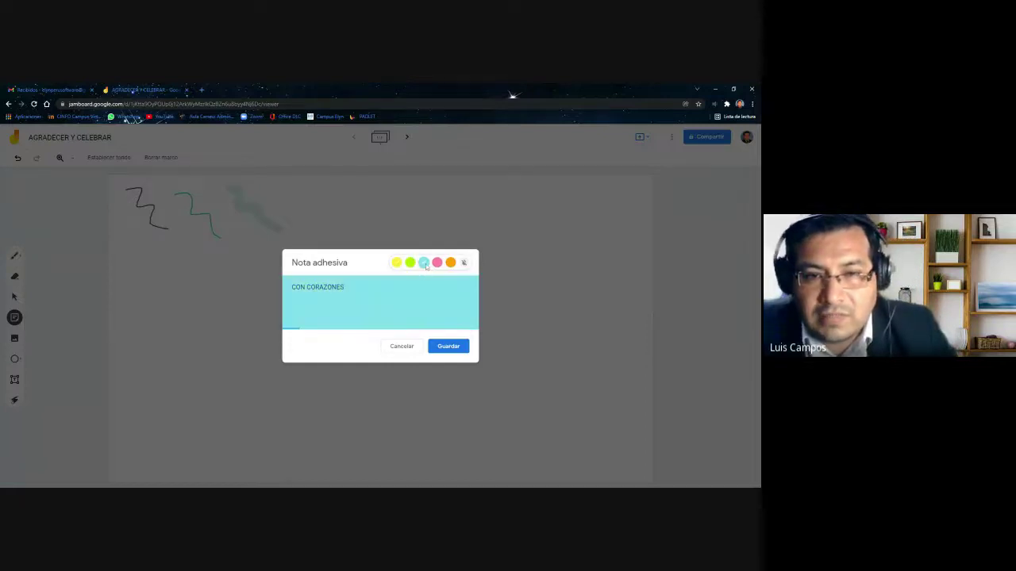
pyautogui.click(441, 347)
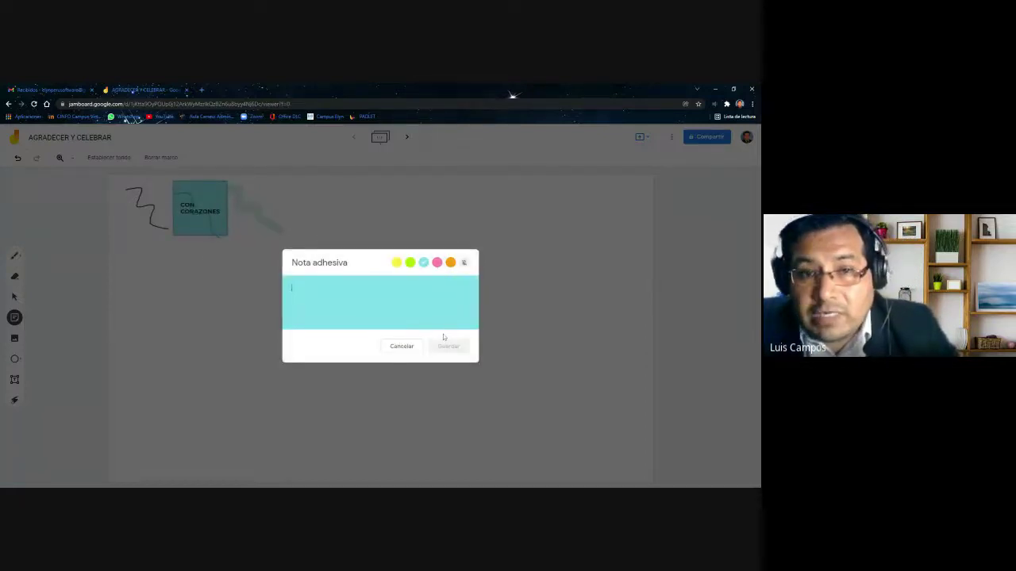
pyautogui.click(394, 346)
# Move the CON CORAZONES note to the frame's upper-right corner and rotate it slightly clockwise
pyautogui.moveTo(231, 235)
pyautogui.mouseDown()
pyautogui.moveTo(303, 292)
pyautogui.moveTo(567, 286)
pyautogui.moveTo(618, 255)
pyautogui.moveTo(623, 238)
pyautogui.mouseUp()
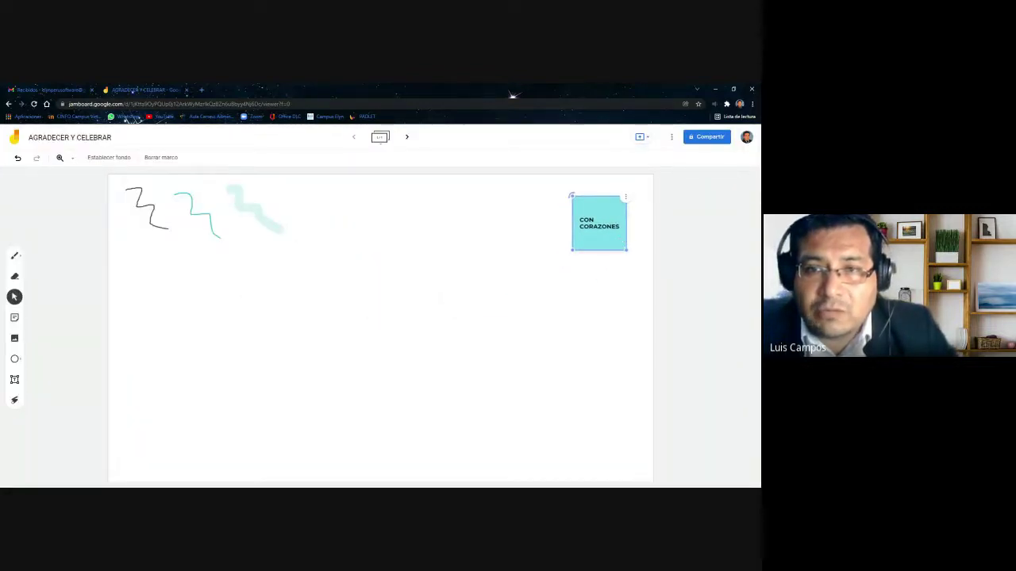
pyautogui.moveTo(571, 196); pyautogui.dragTo(586, 183)
pyautogui.click(545, 309)
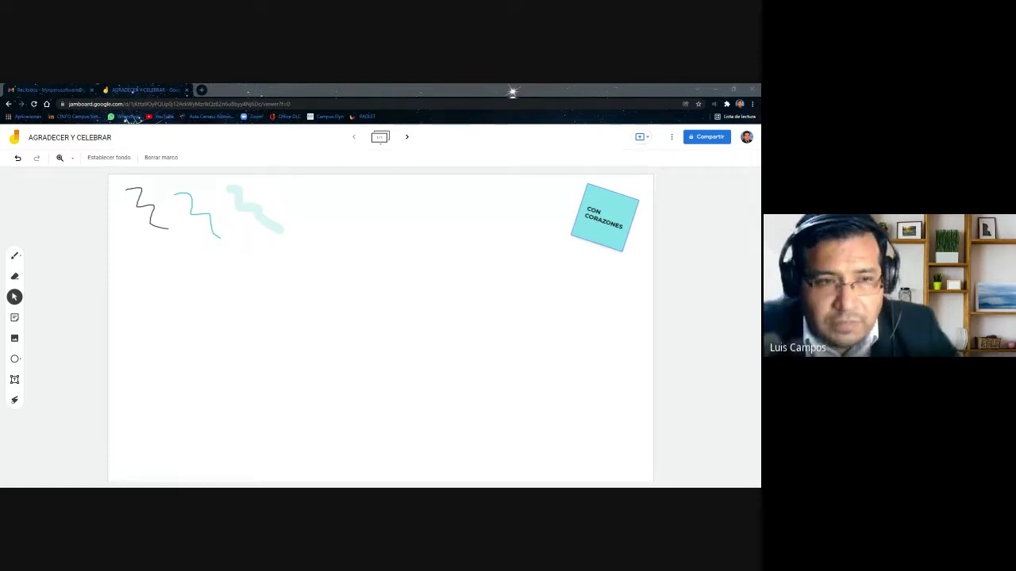
pyautogui.click(512, 92)
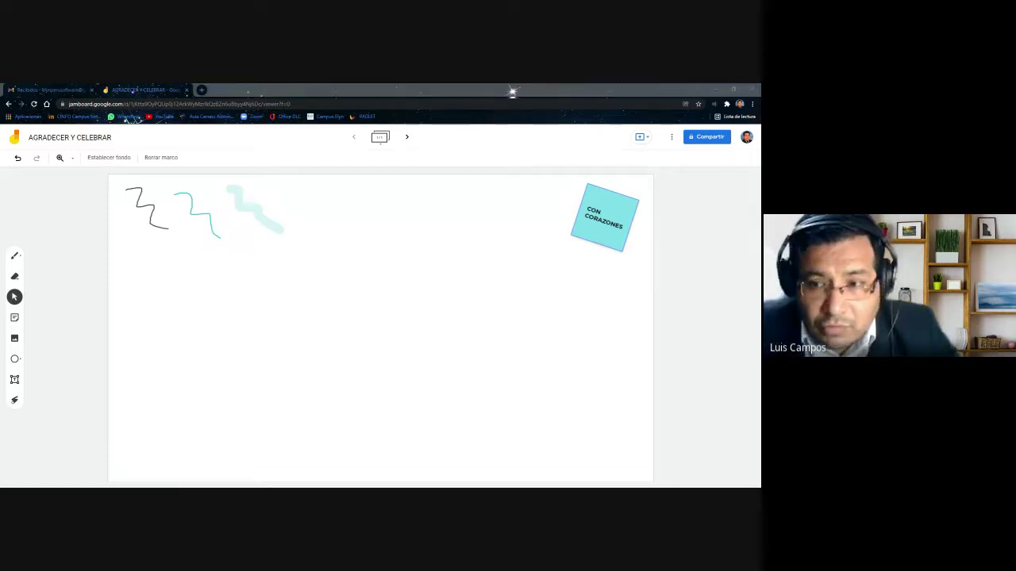
pyautogui.click(14, 358)
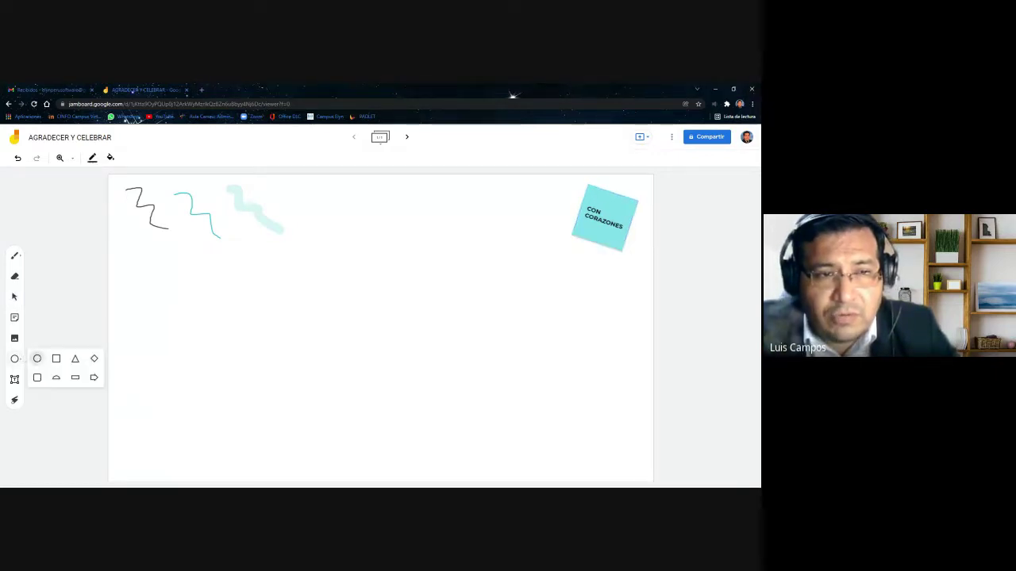
pyautogui.click(38, 359)
pyautogui.moveTo(150, 268); pyautogui.dragTo(198, 323)
pyautogui.hotkey('ctrl', 'z')
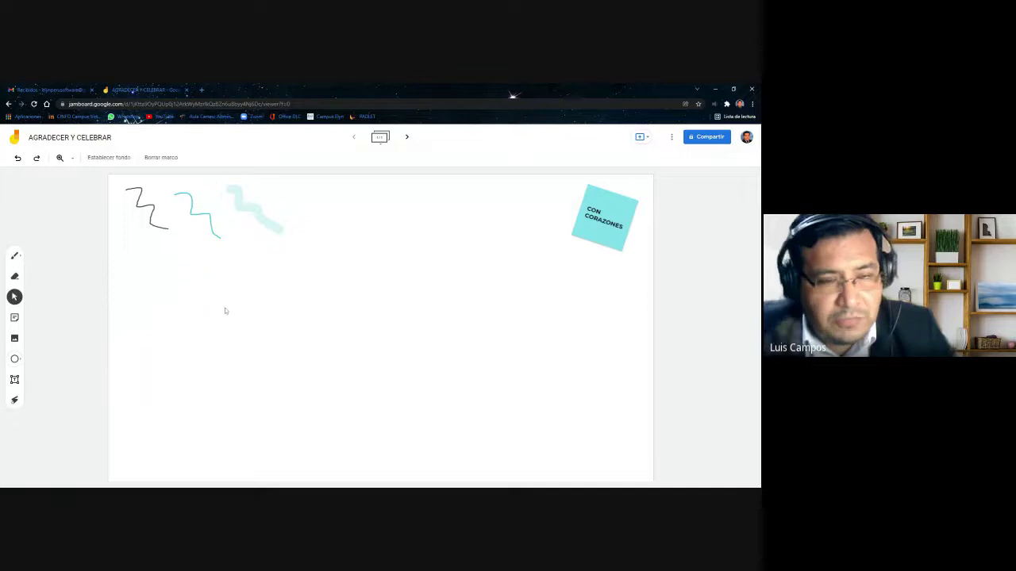
# Draw a large black-outlined circle below the zigzag strokes on the left side of the frame
pyautogui.click(14, 358)
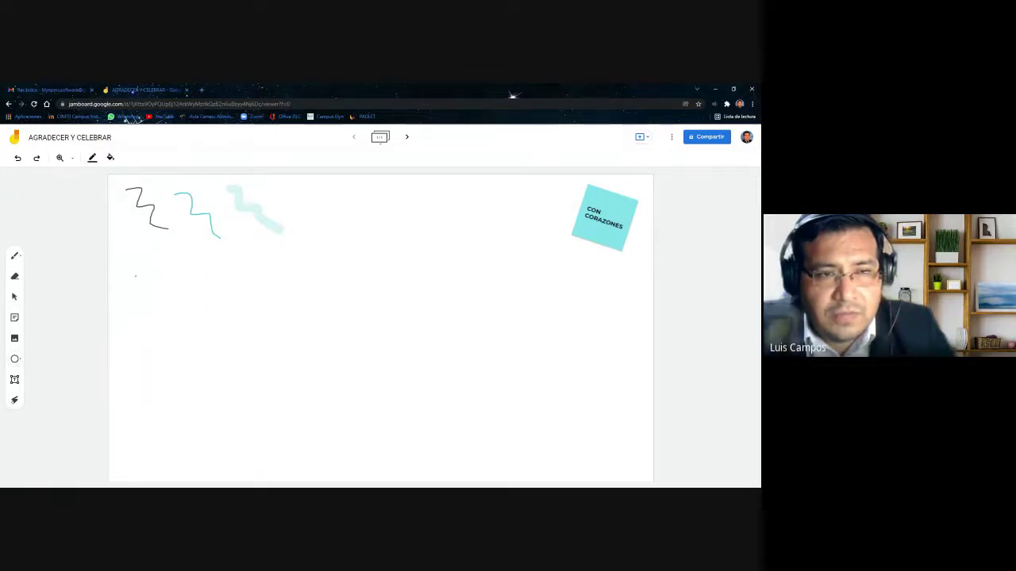
pyautogui.moveTo(135, 276); pyautogui.dragTo(224, 370)
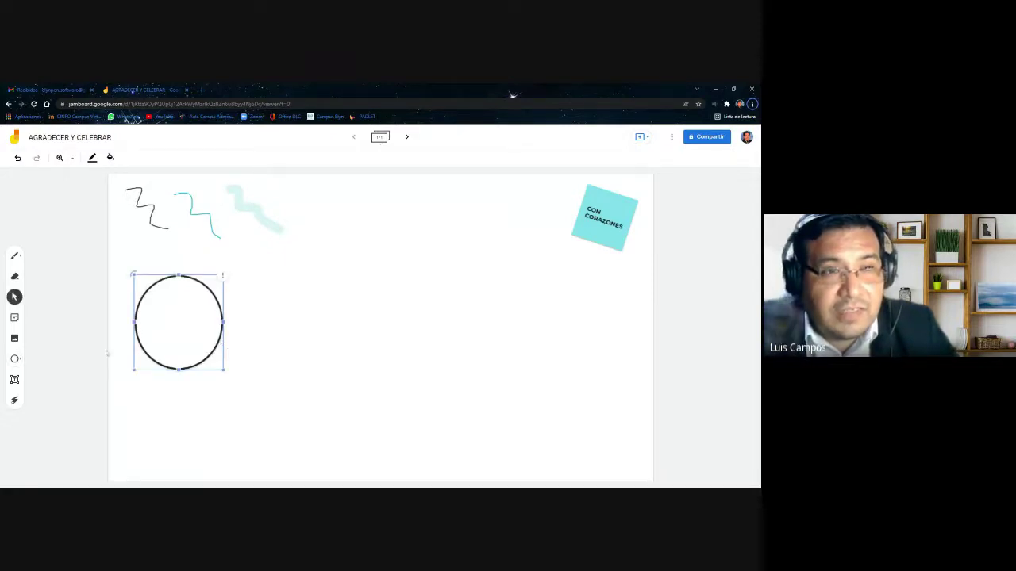
# Draw a second circle to the right of the first, and scribble in red inside the first circle with brush and pen strokes
pyautogui.click(14, 359)
pyautogui.moveTo(254, 278); pyautogui.dragTo(343, 373)
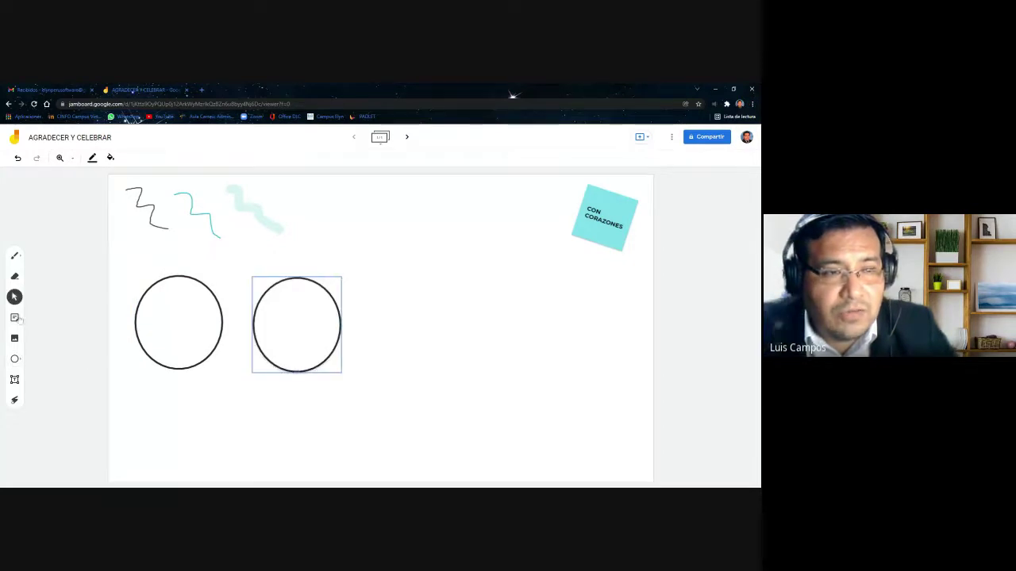
pyautogui.click(15, 255)
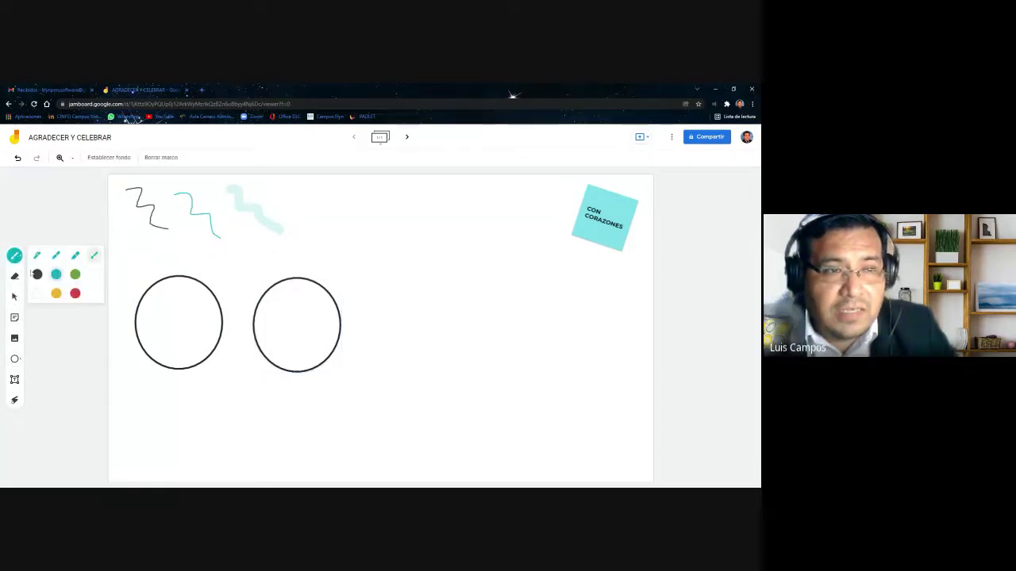
pyautogui.click(75, 293)
pyautogui.moveTo(171, 299)
pyautogui.mouseDown()
pyautogui.moveTo(182, 332)
pyautogui.moveTo(181, 321)
pyautogui.moveTo(166, 341)
pyautogui.mouseUp()
pyautogui.click(14, 256)
pyautogui.click(37, 256)
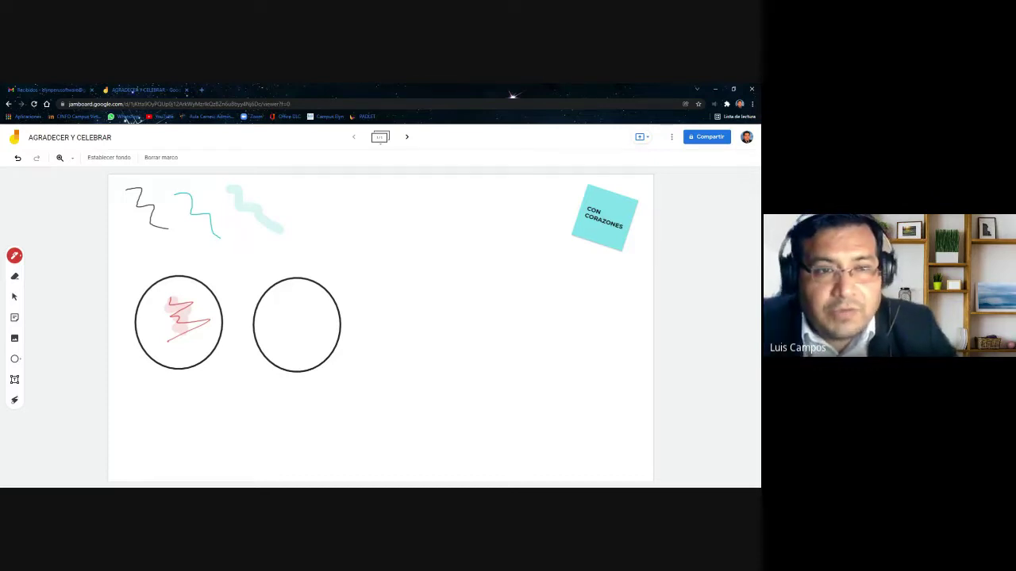
# Draw a black-outlined square to the right of the two circles
pyautogui.click(14, 359)
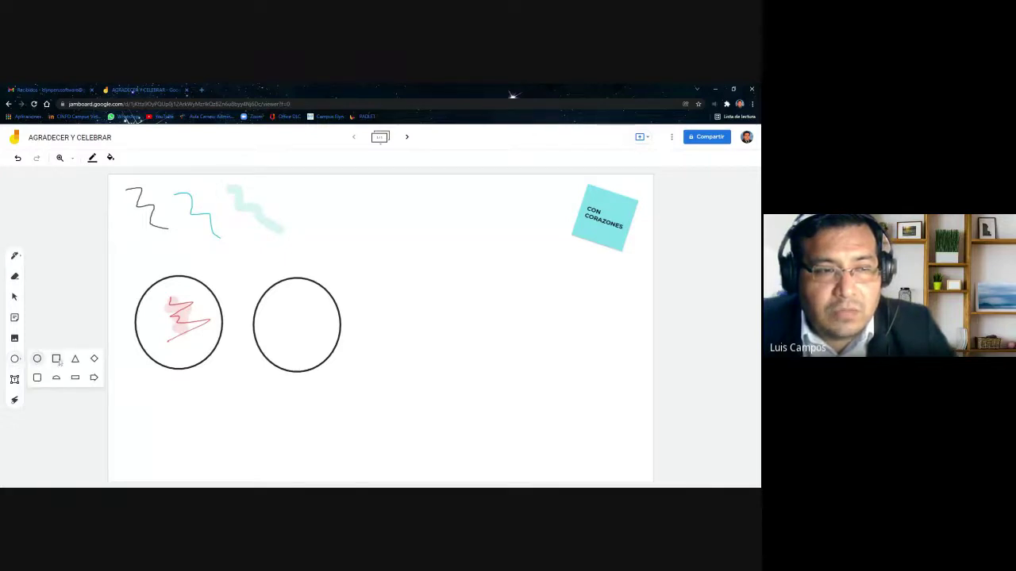
pyautogui.click(55, 359)
pyautogui.moveTo(382, 291); pyautogui.dragTo(457, 356)
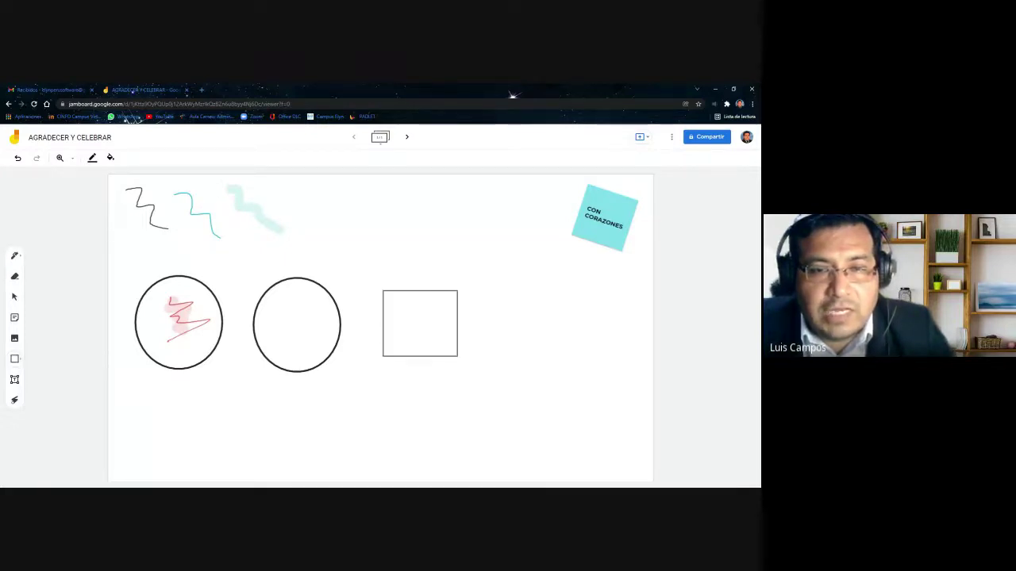
pyautogui.press('Escape')
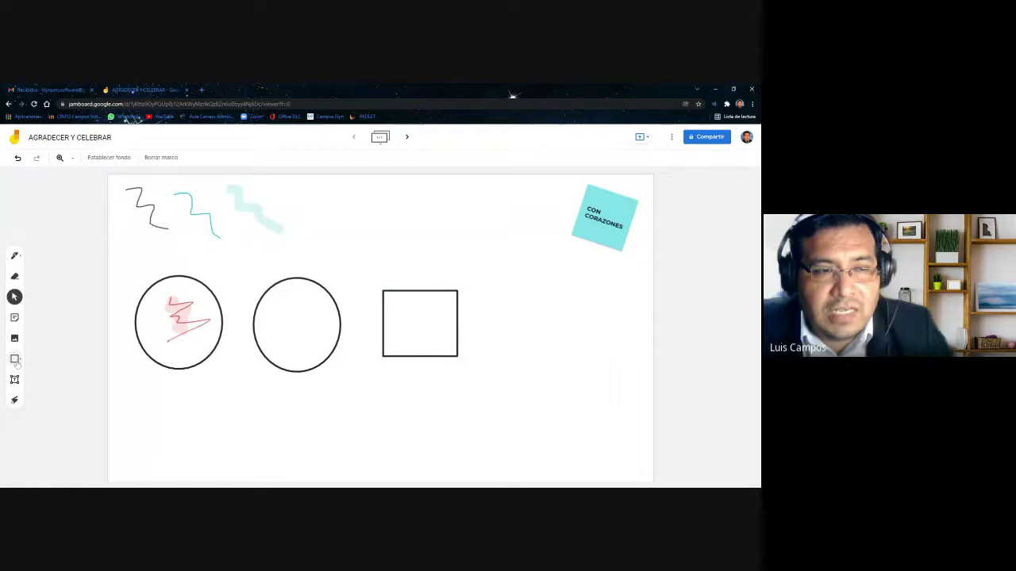
# Draw a black-outlined triangle to the right of the square
pyautogui.click(14, 358)
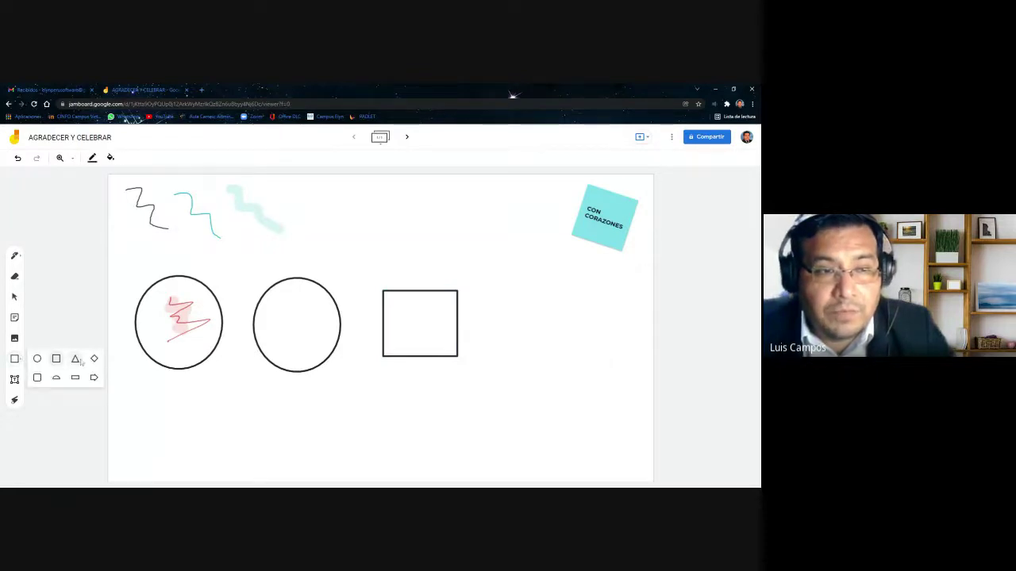
pyautogui.click(76, 359)
pyautogui.moveTo(508, 289); pyautogui.dragTo(593, 365)
pyautogui.click(503, 382)
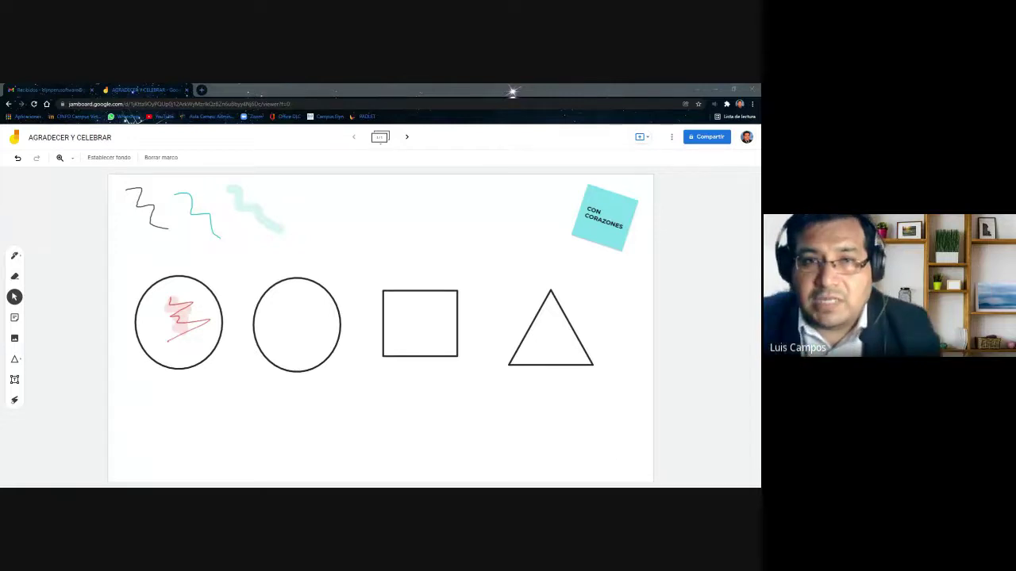
# Add a text box reading circulo below the circle with the red scribble
pyautogui.click(15, 380)
pyautogui.click(123, 389)
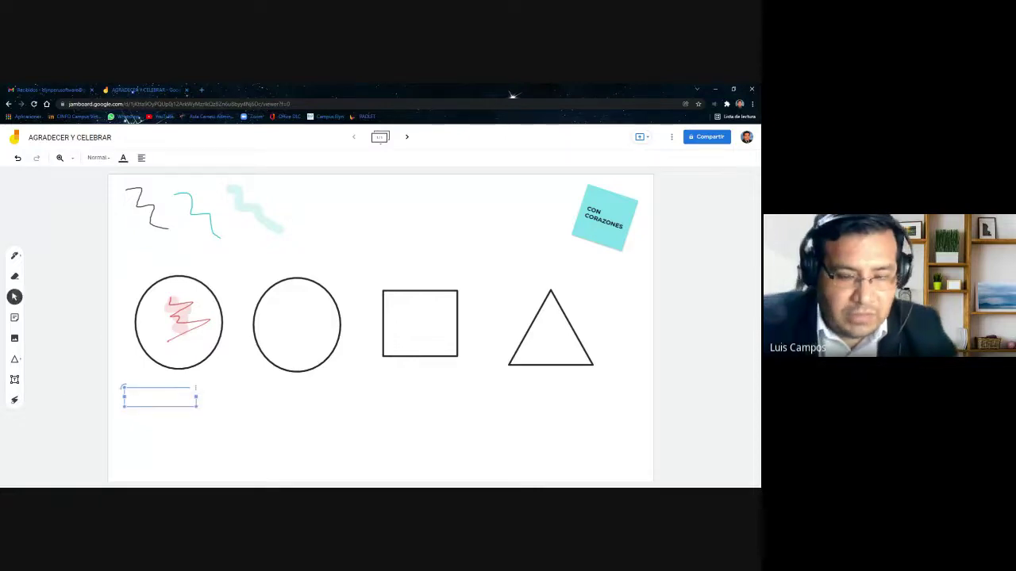
pyautogui.write('circ')
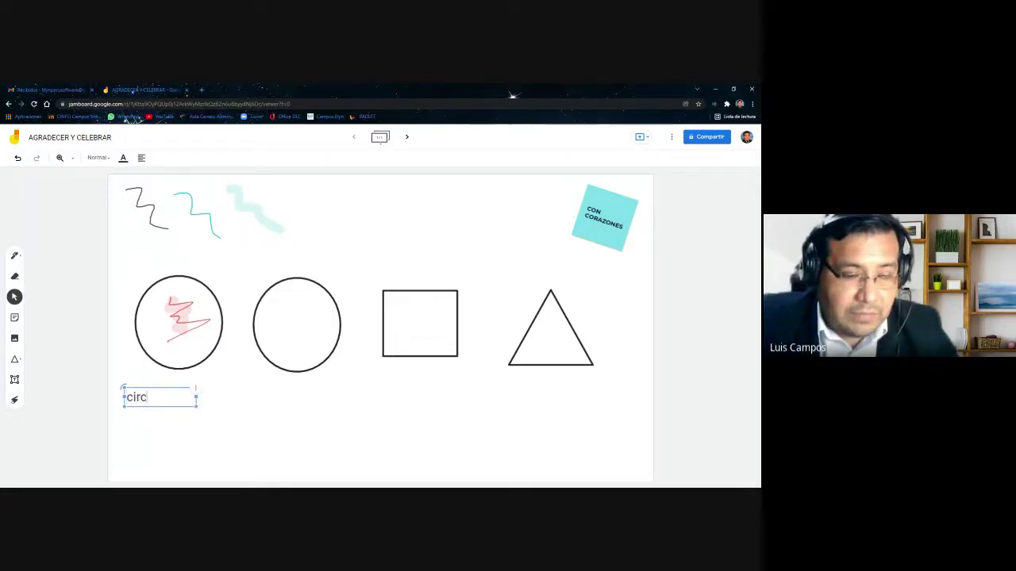
pyautogui.write('ulo')
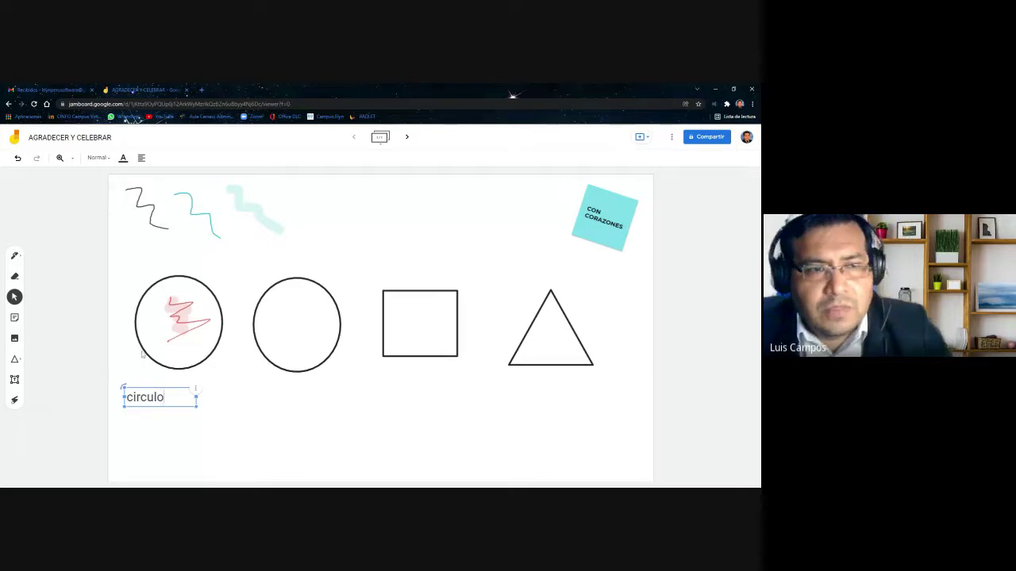
pyautogui.click(143, 354)
# Move the circulo text beside the sticky note at the frame's upper edge, and nudge the scribbled circle slightly to the right
pyautogui.click(156, 402)
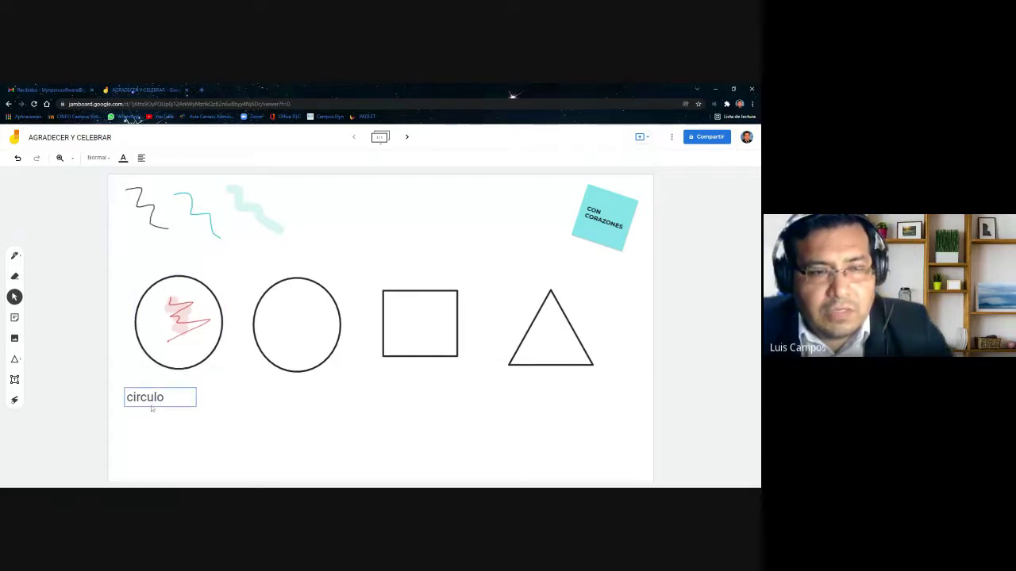
pyautogui.moveTo(156, 403); pyautogui.dragTo(505, 415)
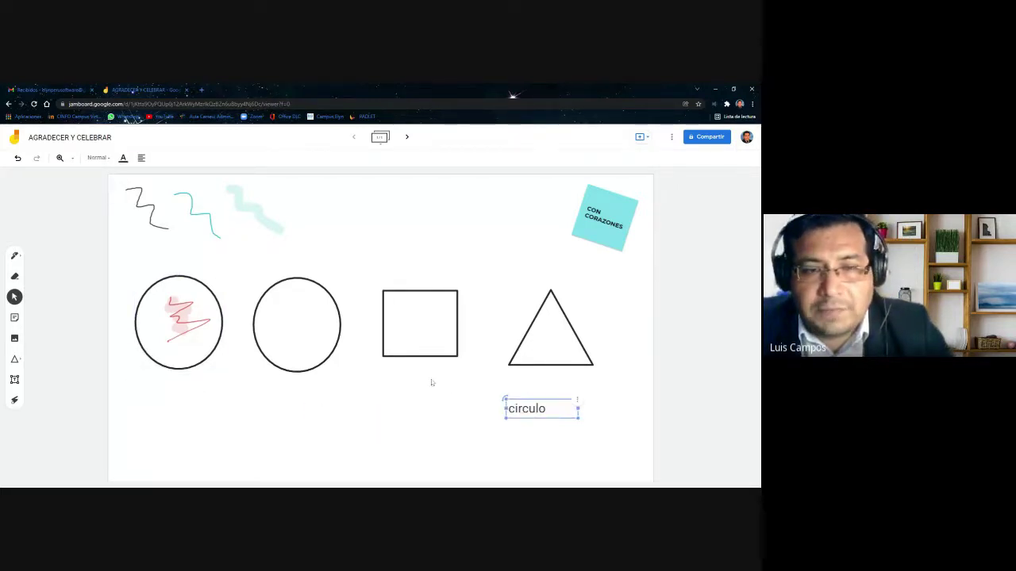
pyautogui.moveTo(220, 358); pyautogui.dragTo(216, 352)
pyautogui.moveTo(519, 411); pyautogui.dragTo(472, 207)
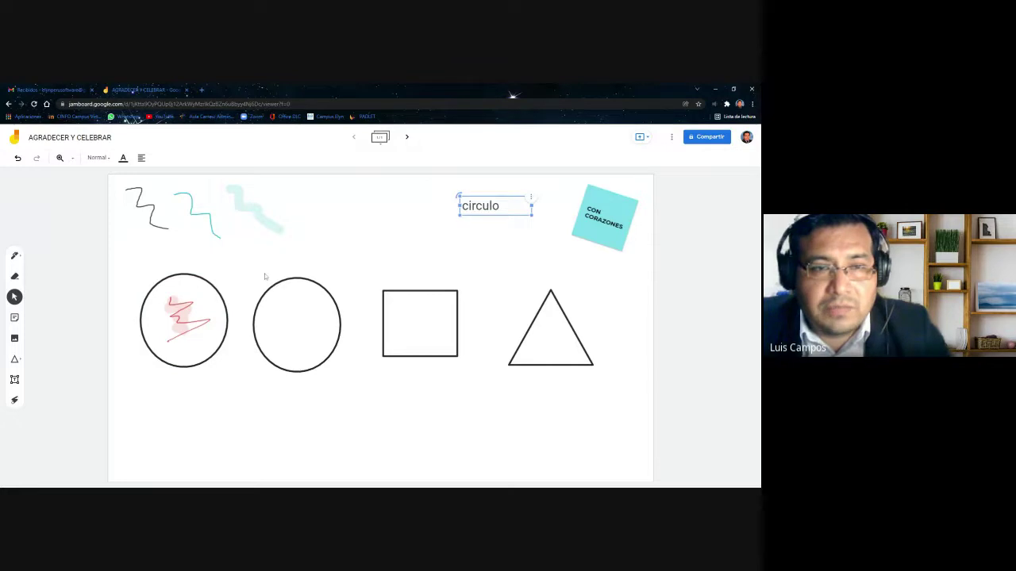
# Delete the empty second circle and move the square to the lower right of the scribbled circle
pyautogui.moveTo(306, 303); pyautogui.dragTo(292, 364)
pyautogui.press('Delete')
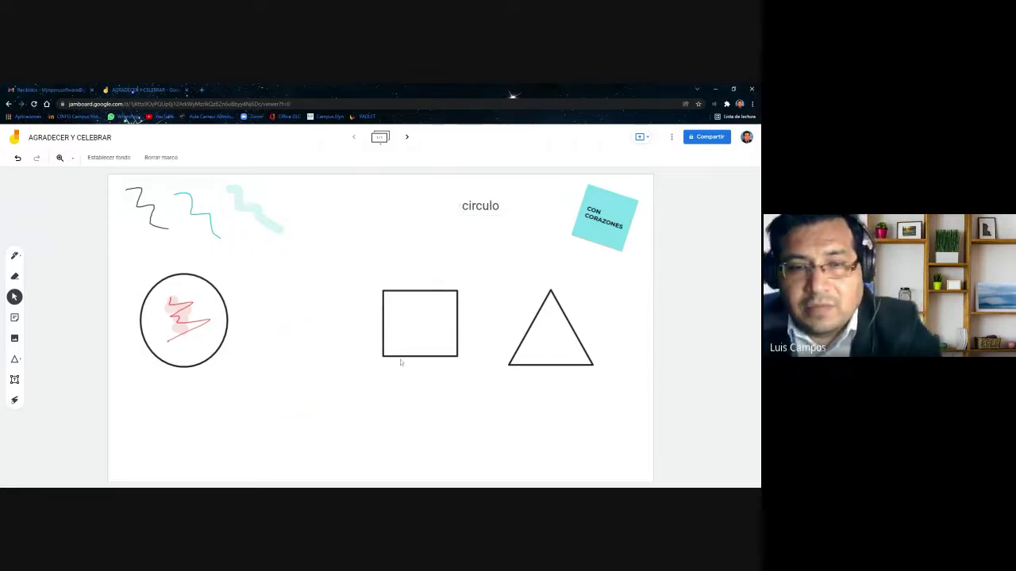
pyautogui.moveTo(438, 358); pyautogui.dragTo(294, 426)
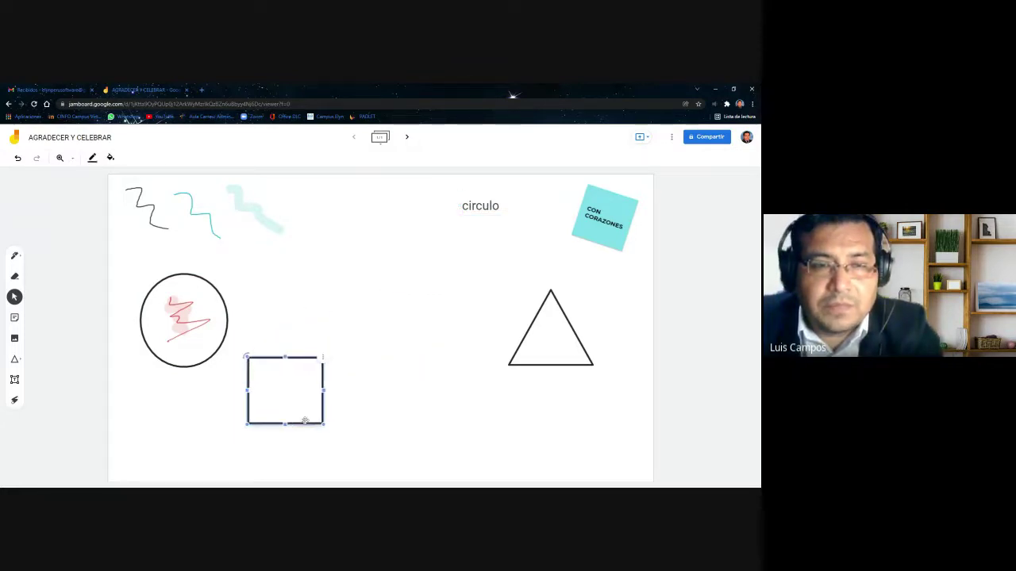
pyautogui.click(34, 291)
# Draw a red pen arrow from the circulo text to the circle and another one pointing towards the square
pyautogui.click(15, 256)
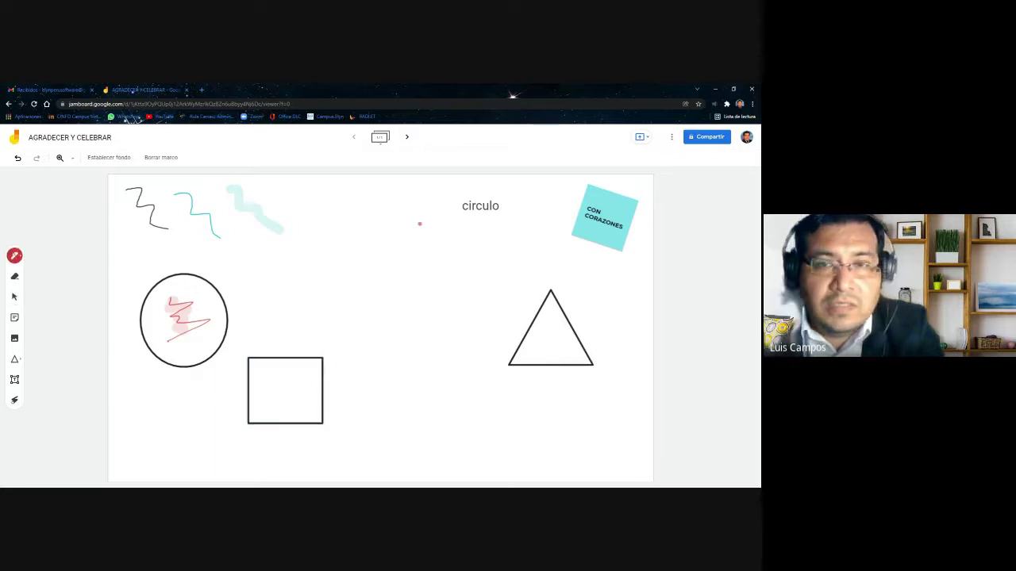
pyautogui.moveTo(447, 209)
pyautogui.mouseDown()
pyautogui.moveTo(228, 273)
pyautogui.moveTo(246, 274)
pyautogui.mouseUp()
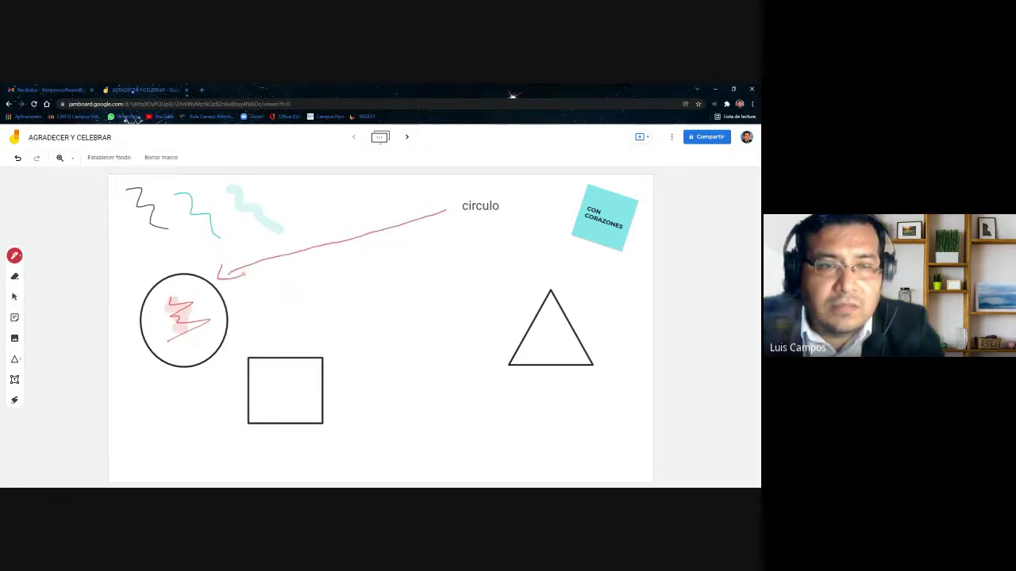
pyautogui.moveTo(509, 252)
pyautogui.mouseDown()
pyautogui.moveTo(350, 347)
pyautogui.moveTo(375, 346)
pyautogui.mouseUp()
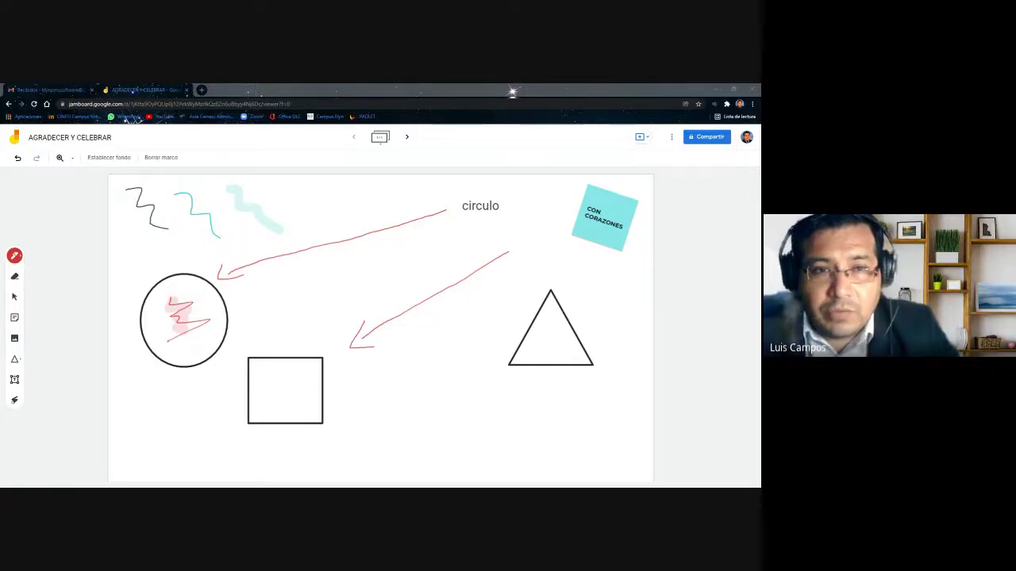
# Clear all content from the current frame
pyautogui.click(278, 339)
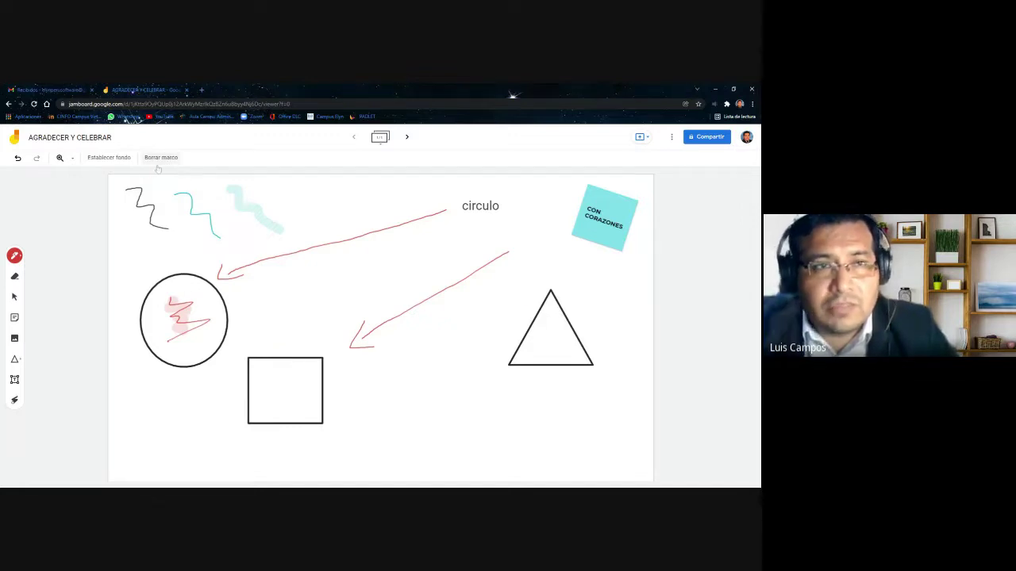
pyautogui.click(161, 158)
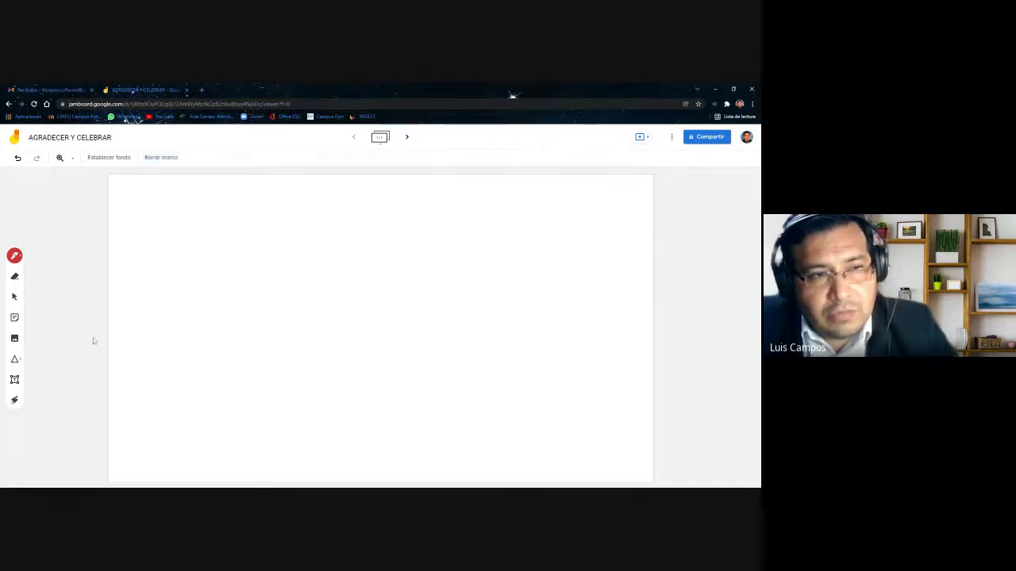
# Search Google Images for corazon and insert a glossy red heart image into the frame
pyautogui.click(15, 340)
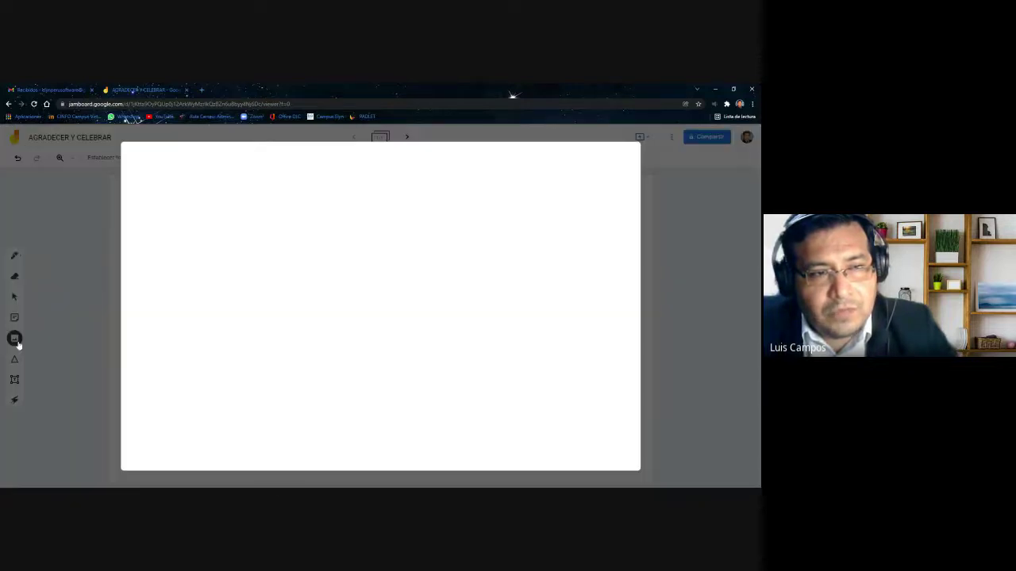
pyautogui.click(29, 341)
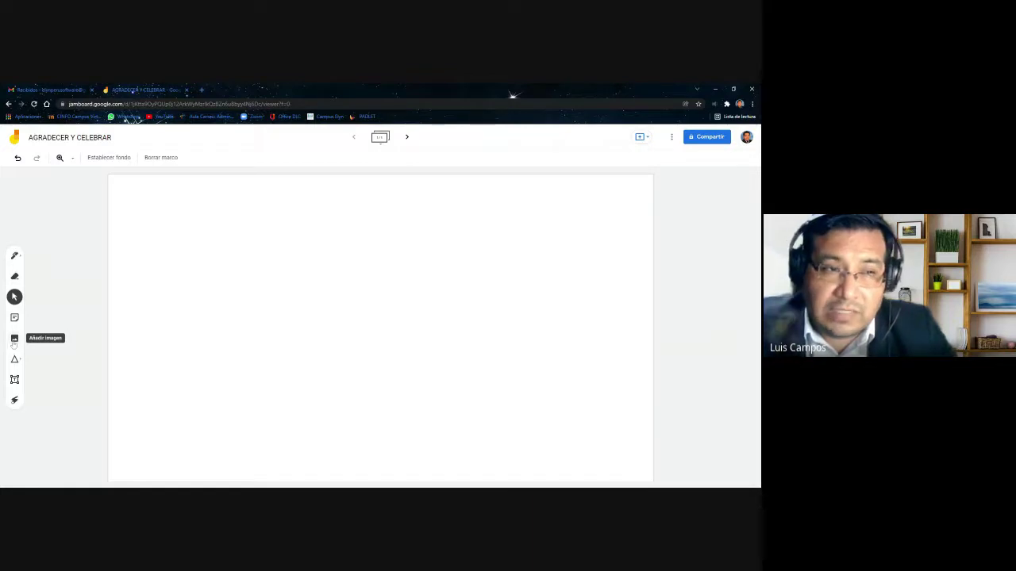
pyautogui.click(14, 339)
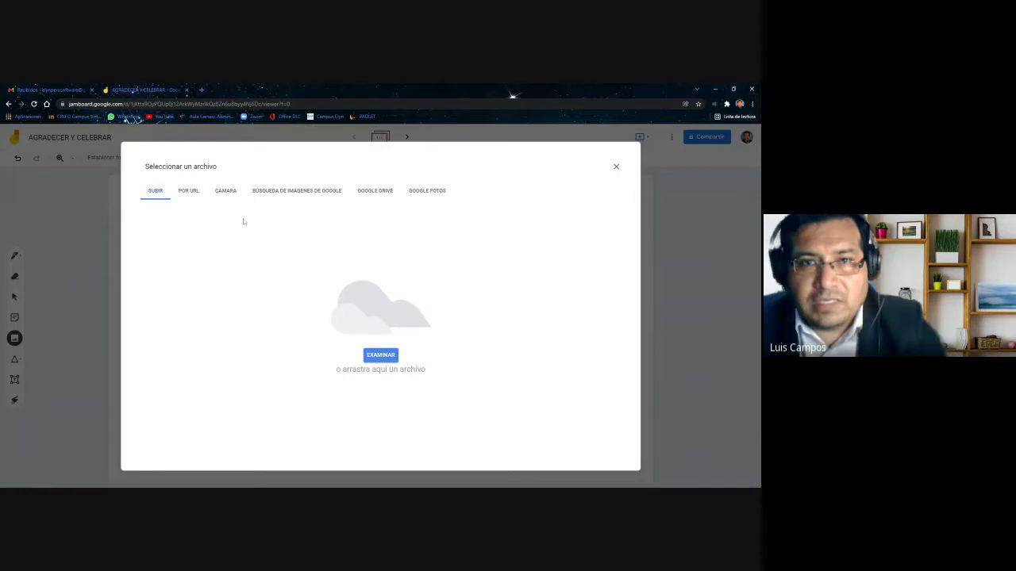
pyautogui.click(314, 195)
pyautogui.write('corazon')
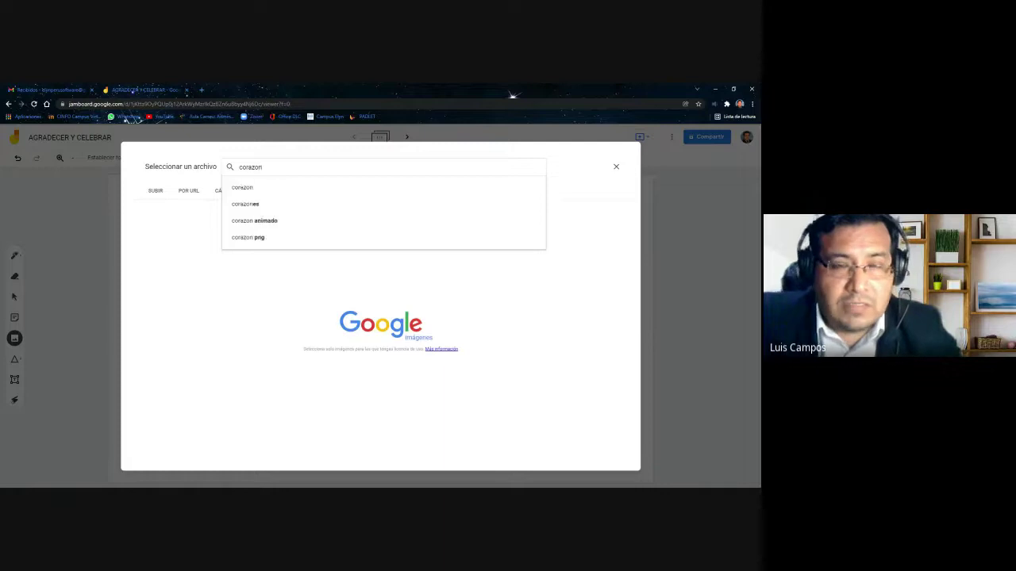
pyautogui.press('Return')
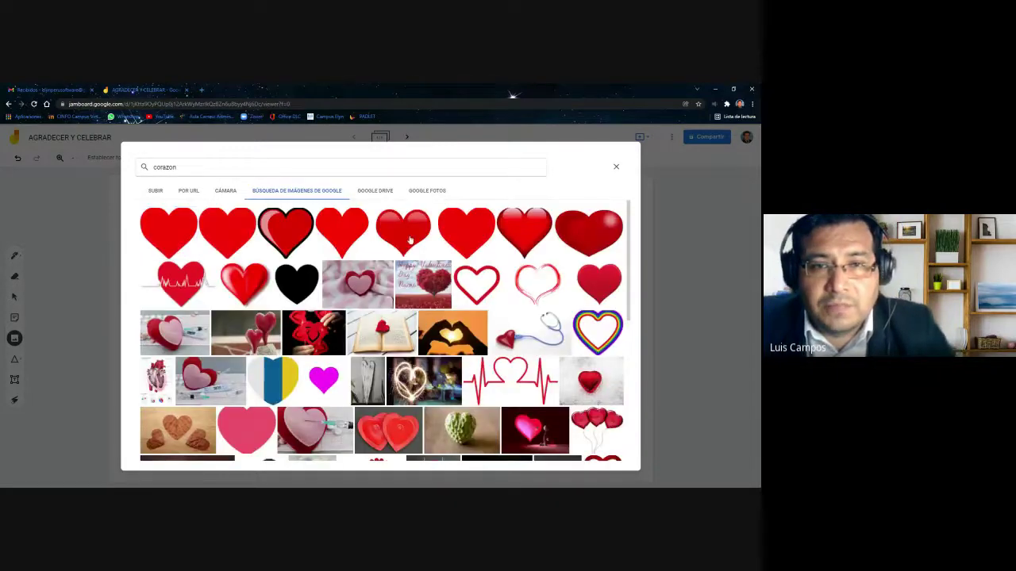
pyautogui.click(409, 238)
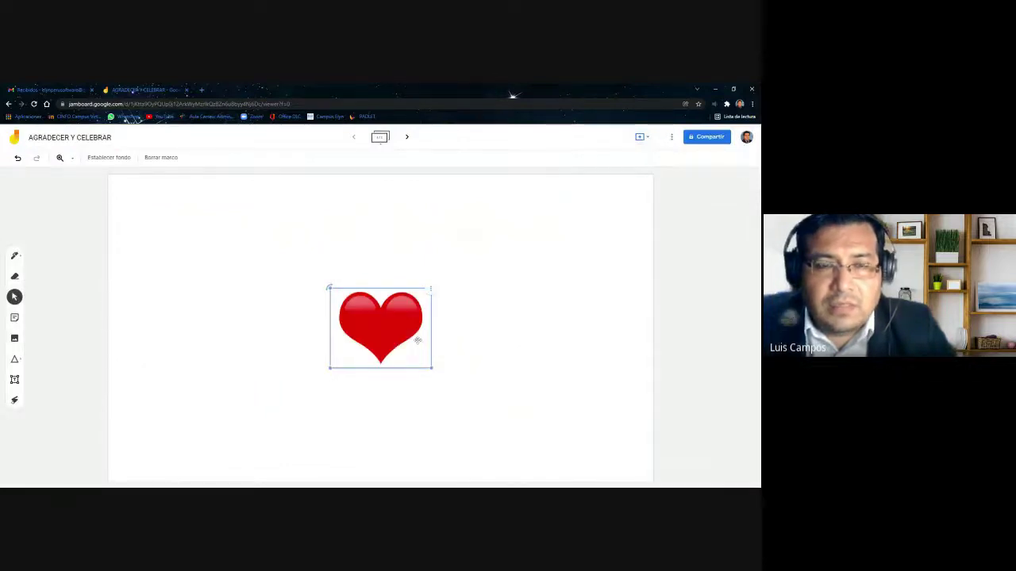
# Move the heart image to the frame's upper-right corner and back near the centre, and delete it
pyautogui.moveTo(401, 329); pyautogui.dragTo(593, 235)
pyautogui.click(419, 302)
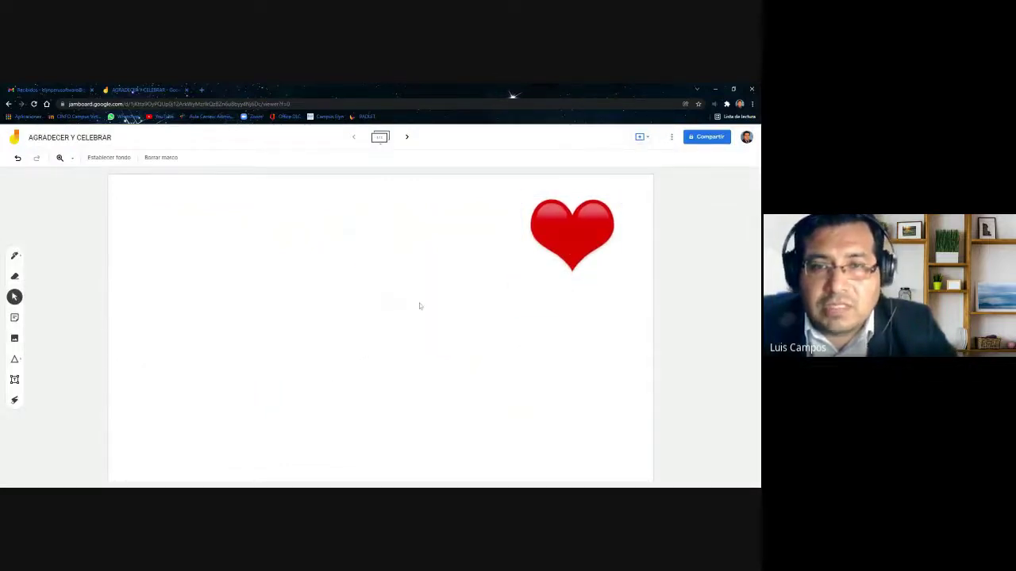
pyautogui.moveTo(518, 248); pyautogui.dragTo(342, 298)
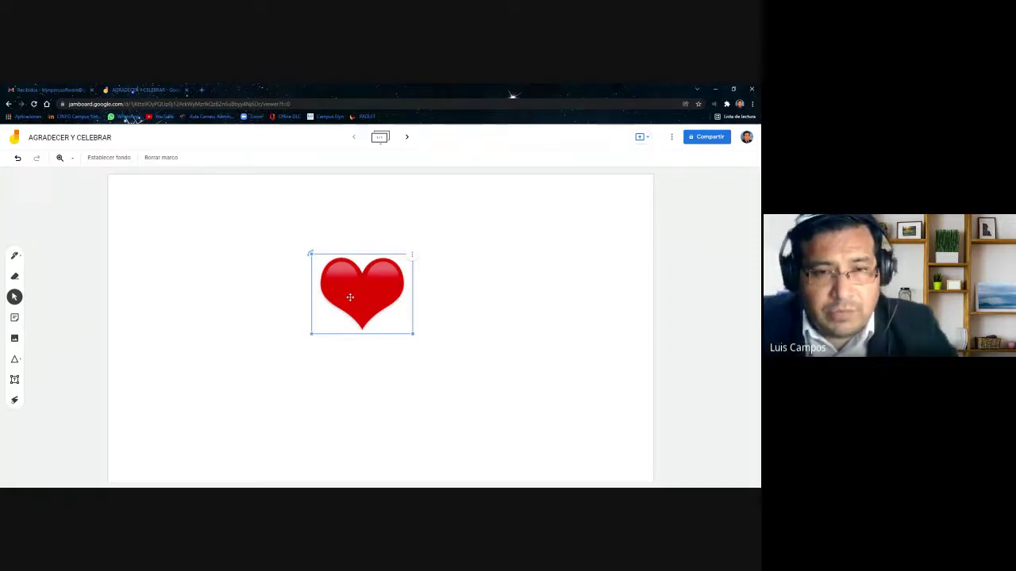
pyautogui.press('Delete')
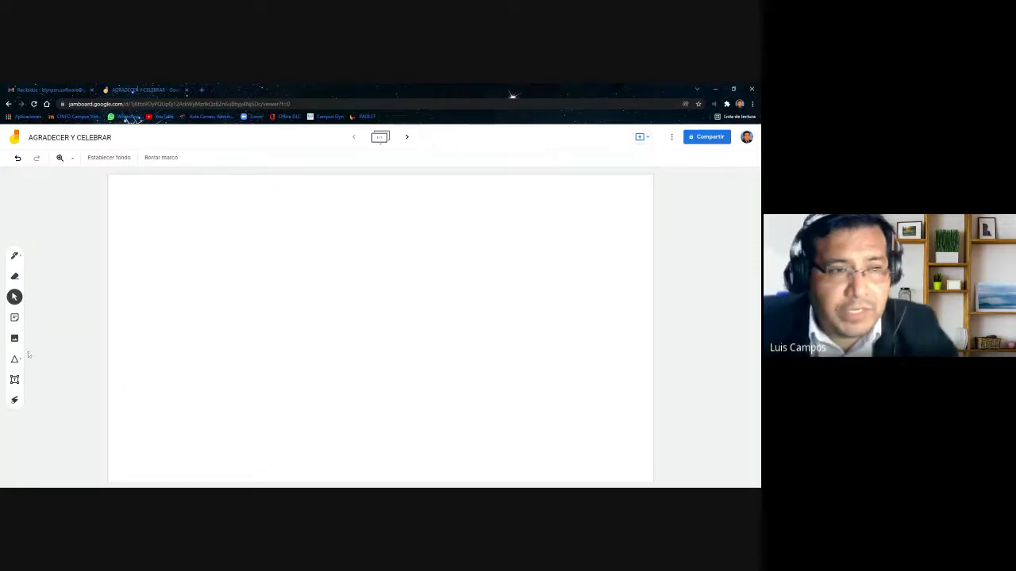
# Search Google Images for celula and insert the pale grey-green cell diagram from the first row of results
pyautogui.click(15, 338)
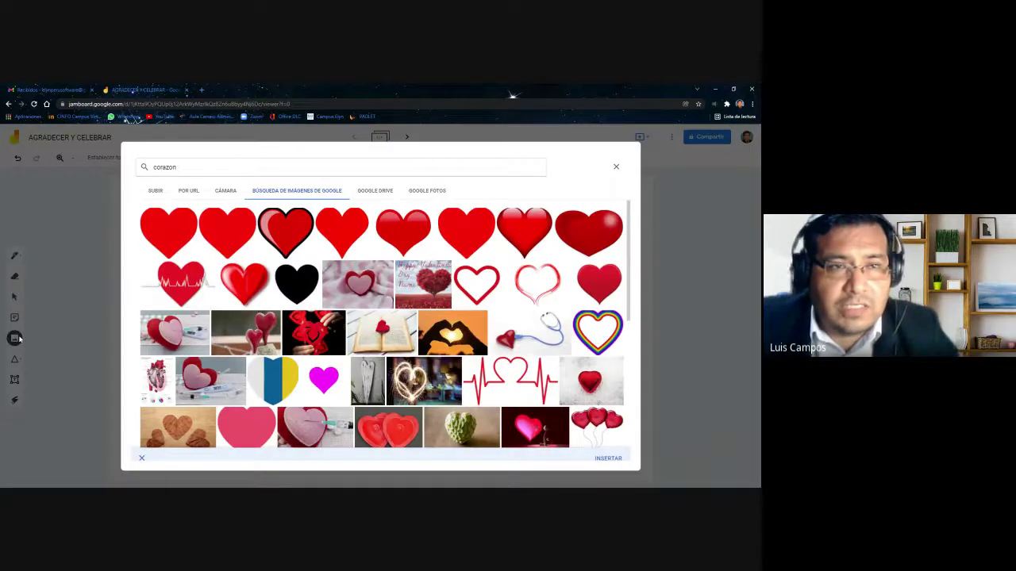
pyautogui.hotkey('ctrl', 'a')
pyautogui.write('celu')
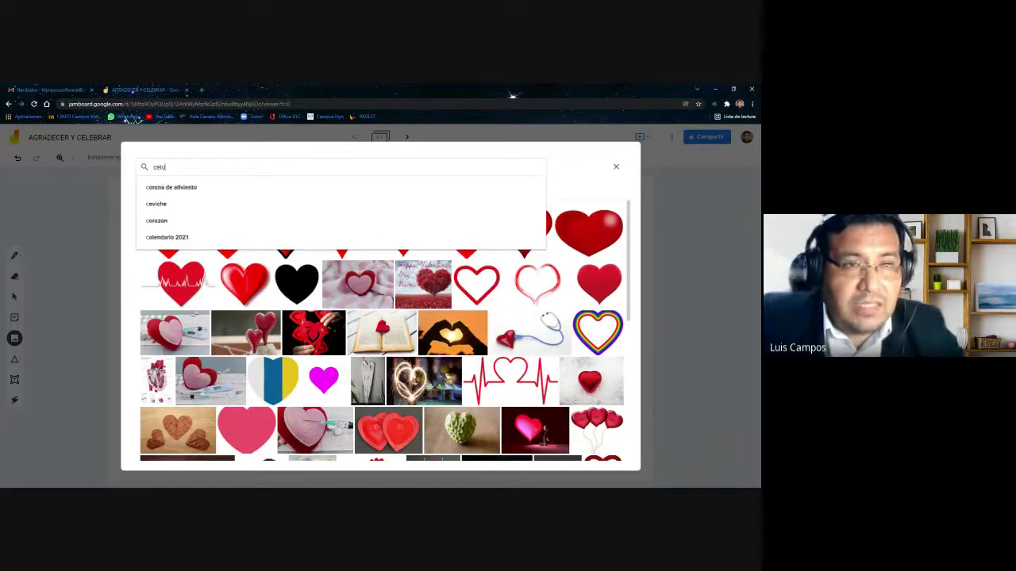
pyautogui.write('la')
pyautogui.press('Return')
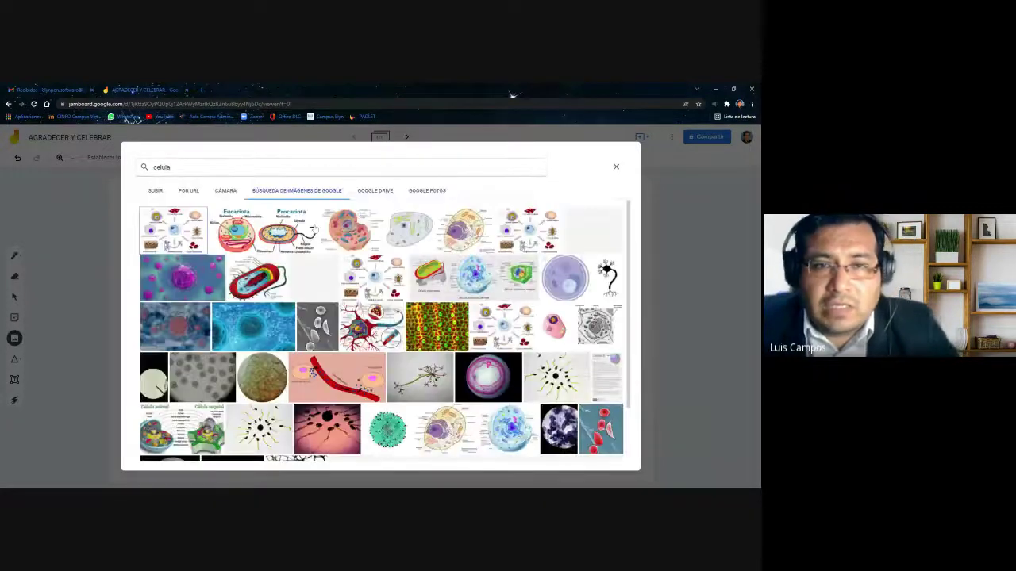
pyautogui.click(405, 230)
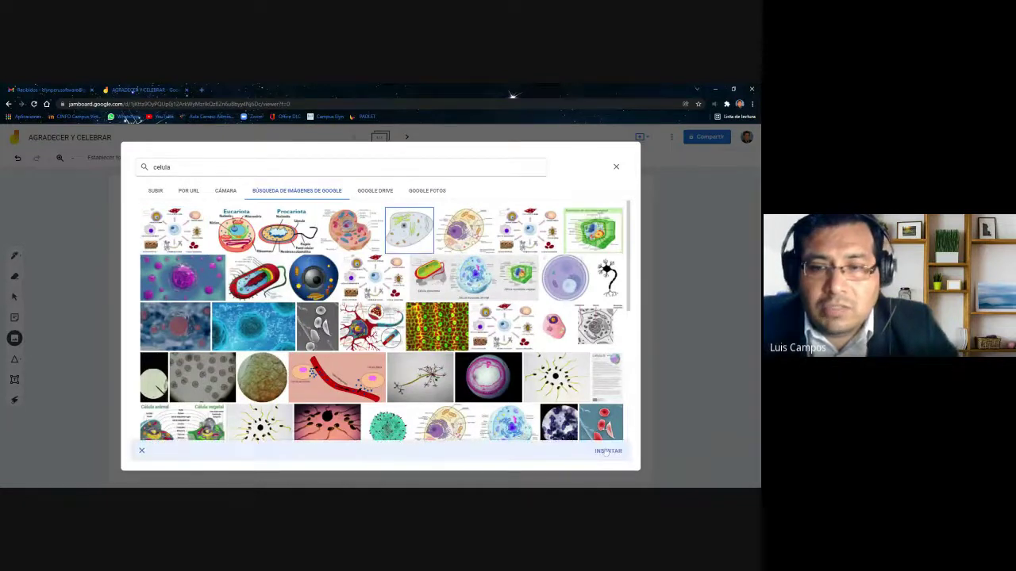
pyautogui.click(605, 452)
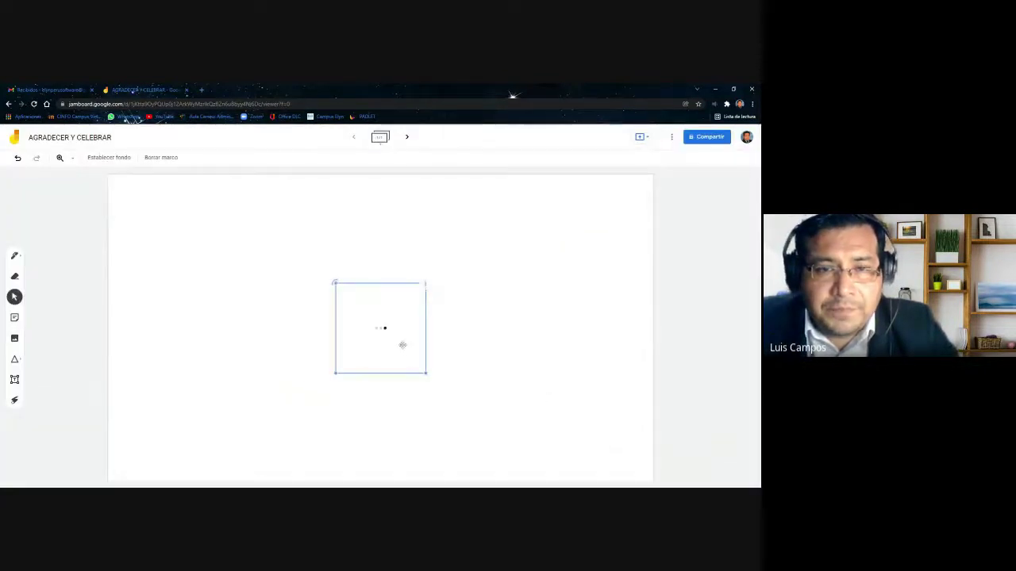
# Enlarge the cell image to about twice its size and place it near the centre of the frame
pyautogui.moveTo(393, 337); pyautogui.dragTo(352, 280)
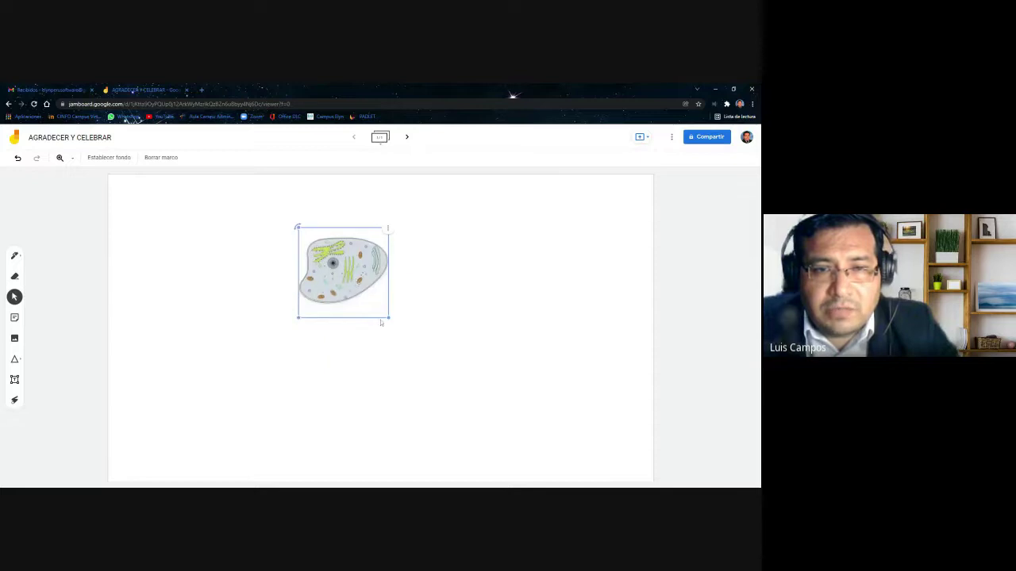
pyautogui.moveTo(388, 318); pyautogui.dragTo(505, 426)
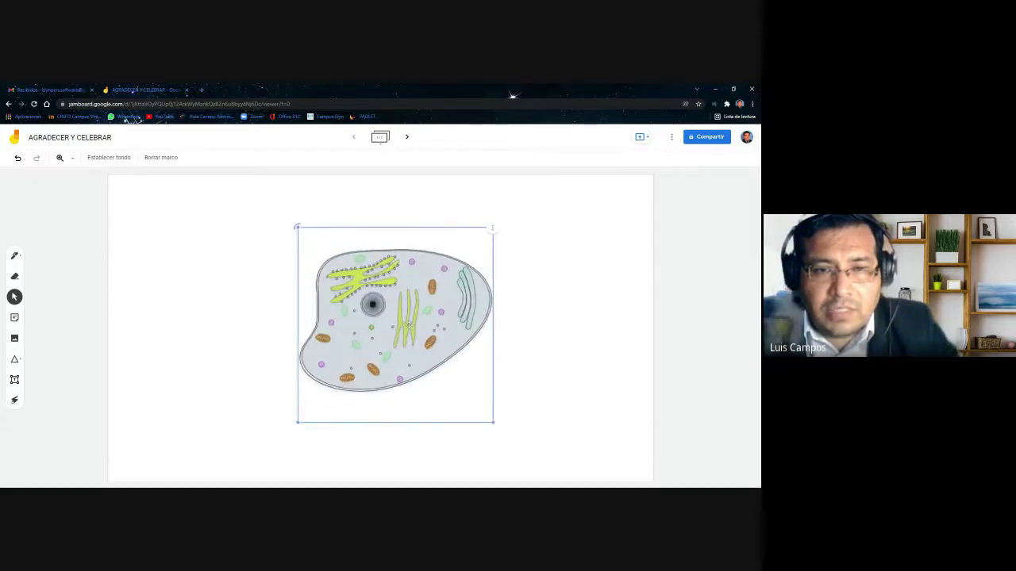
pyautogui.moveTo(396, 333); pyautogui.dragTo(376, 328)
pyautogui.click(522, 306)
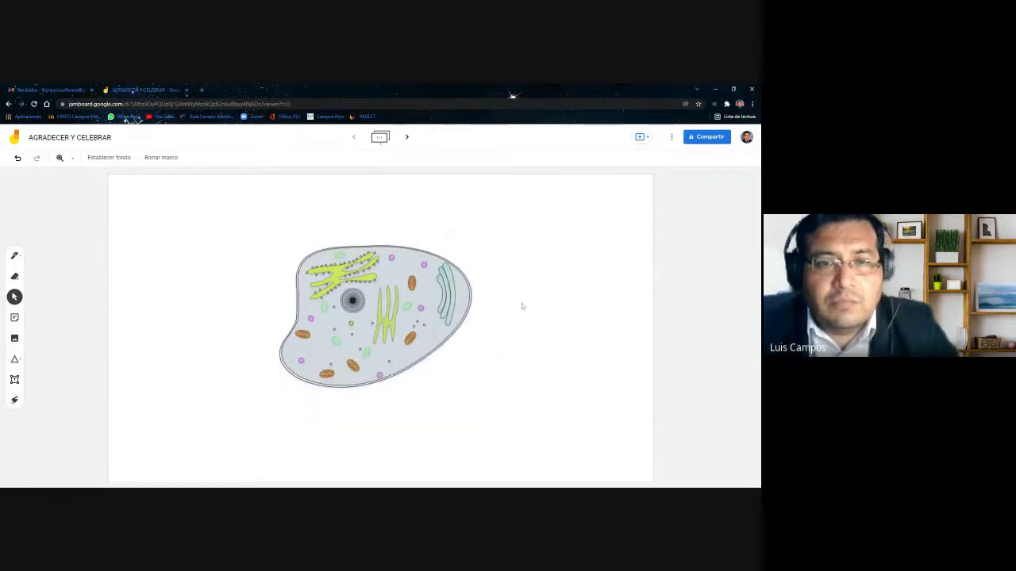
# Annotate the cell in red with the pen tools: a D-like shape, three arrows towards its outline and a circle around the nucleus
pyautogui.click(14, 255)
pyautogui.click(56, 256)
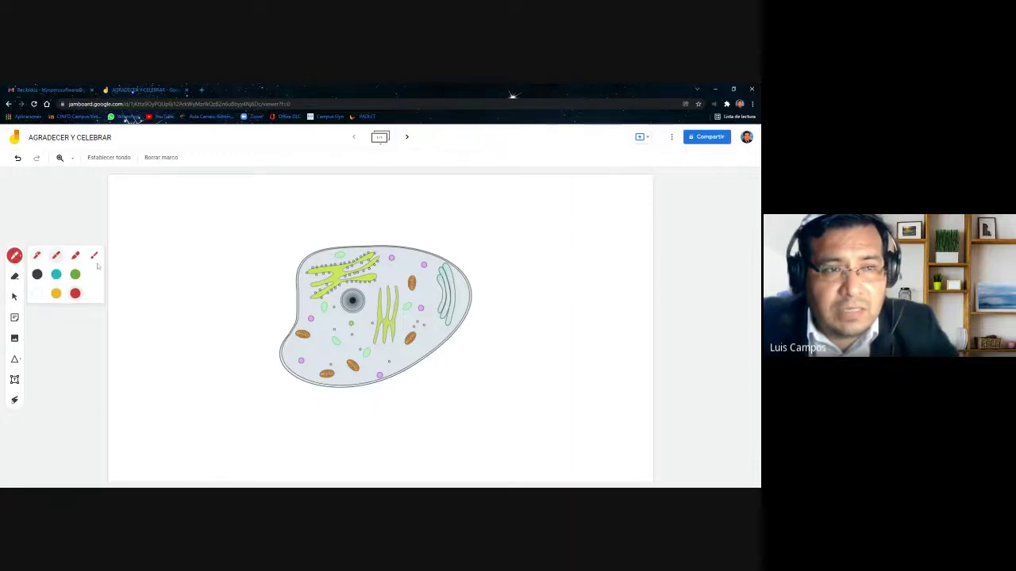
pyautogui.moveTo(159, 214)
pyautogui.mouseDown()
pyautogui.moveTo(169, 229)
pyautogui.moveTo(200, 208)
pyautogui.mouseUp()
pyautogui.moveTo(223, 237)
pyautogui.mouseDown()
pyautogui.moveTo(232, 225)
pyautogui.moveTo(327, 232)
pyautogui.moveTo(332, 253)
pyautogui.moveTo(346, 235)
pyautogui.mouseUp()
pyautogui.moveTo(355, 289)
pyautogui.mouseDown()
pyautogui.moveTo(368, 314)
pyautogui.moveTo(339, 303)
pyautogui.mouseUp()
pyautogui.moveTo(518, 348)
pyautogui.mouseDown()
pyautogui.moveTo(438, 338)
pyautogui.moveTo(460, 348)
pyautogui.mouseUp()
pyautogui.moveTo(522, 225)
pyautogui.mouseDown()
pyautogui.moveTo(408, 245)
pyautogui.moveTo(429, 236)
pyautogui.mouseUp()
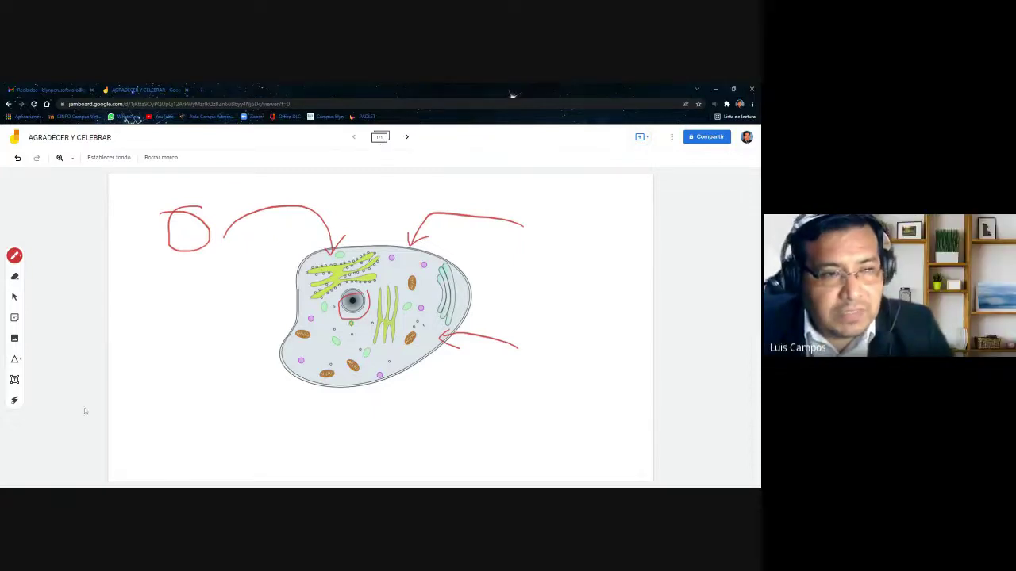
# Add a text box reading "la celula" below the cell image
pyautogui.click(14, 381)
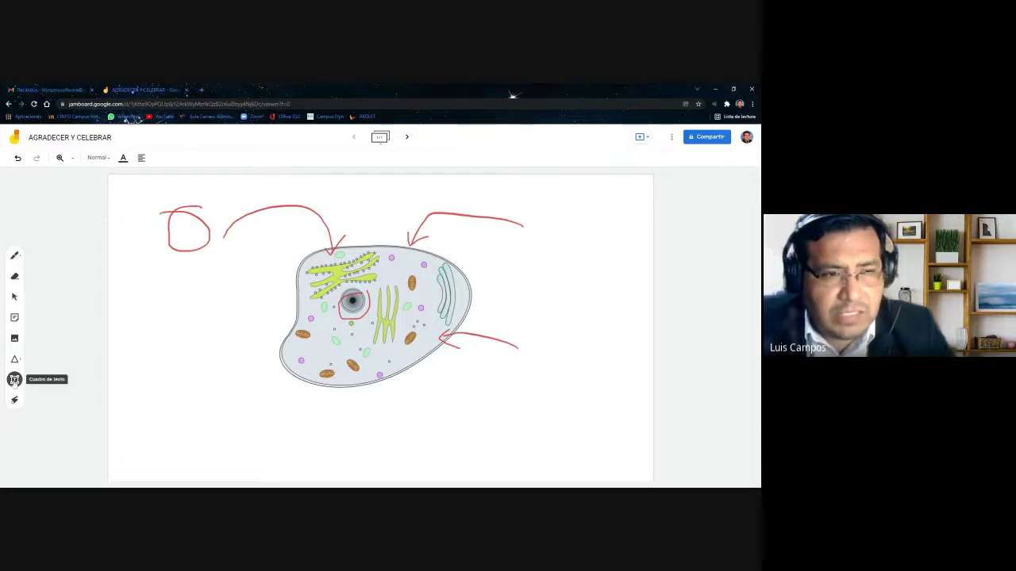
pyautogui.click(341, 413)
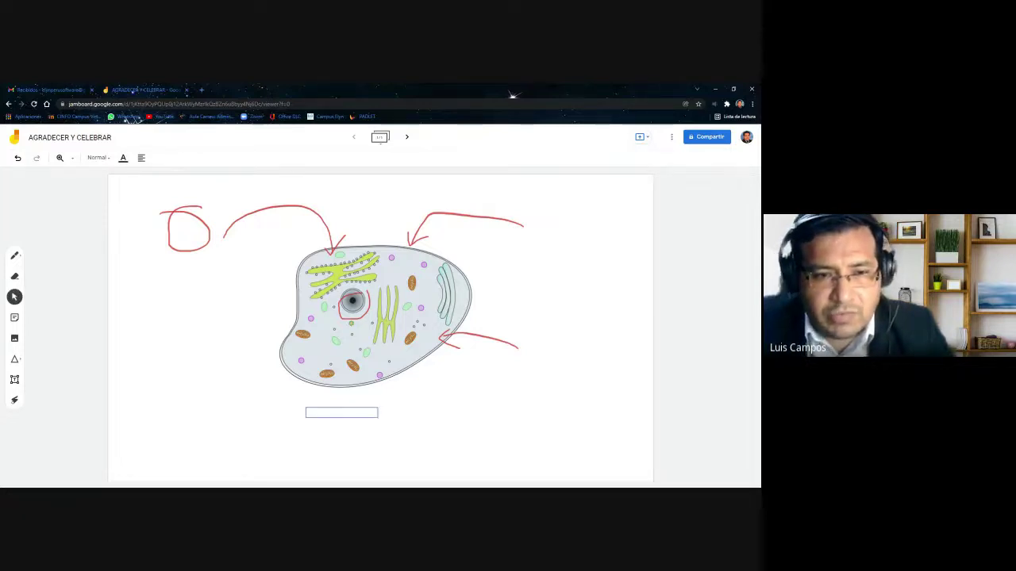
pyautogui.write('la celula')
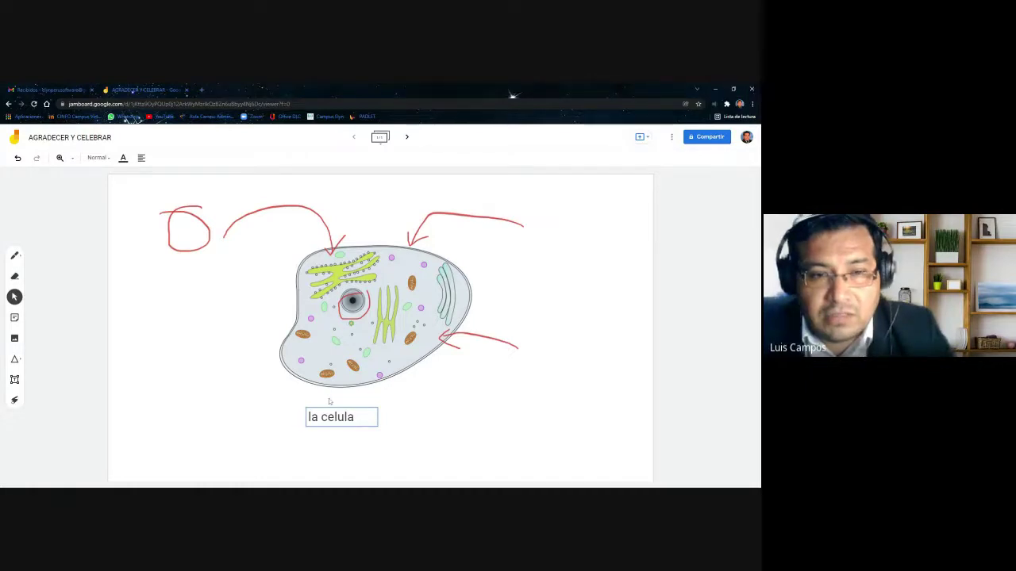
# Format the "la celula" text as Título in yellow and move it to the left of the cell
pyautogui.click(309, 416)
pyautogui.click(98, 158)
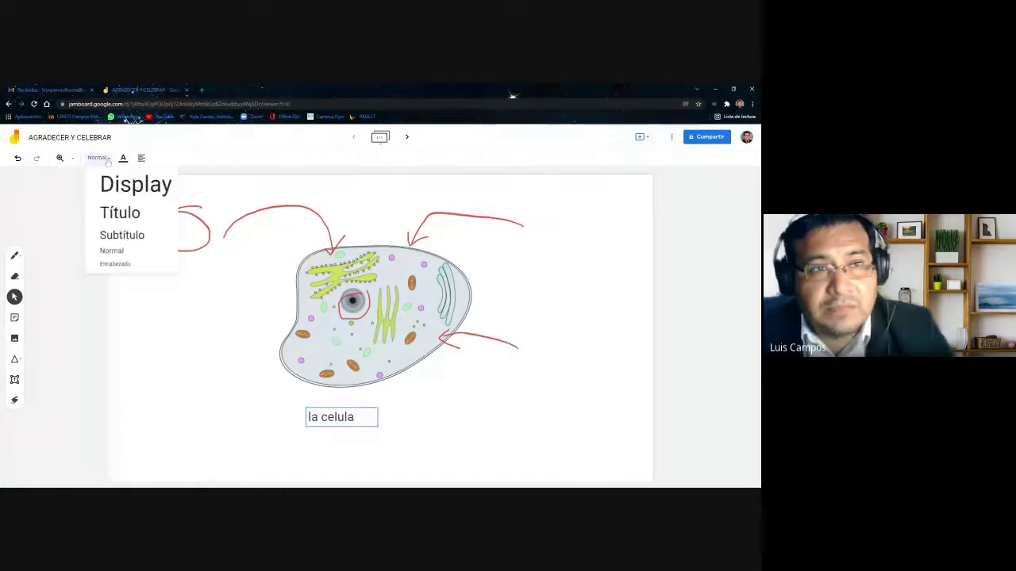
pyautogui.click(112, 220)
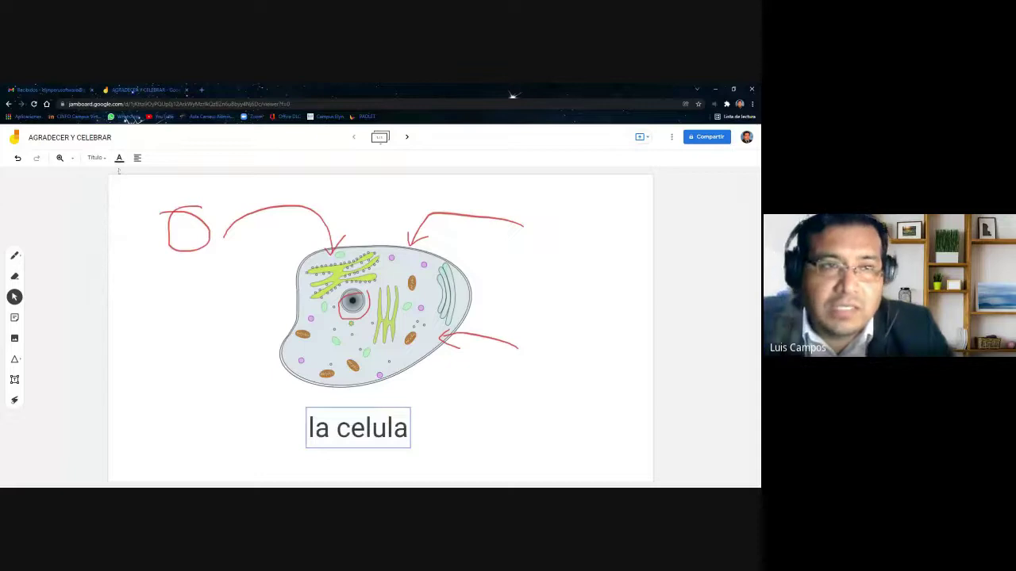
pyautogui.click(119, 158)
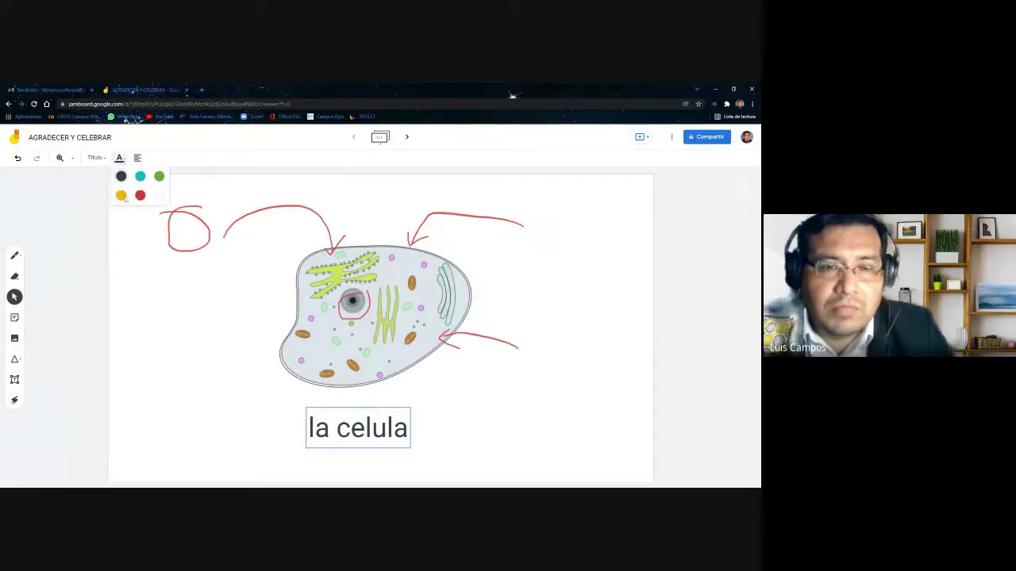
pyautogui.click(122, 196)
pyautogui.moveTo(352, 411); pyautogui.dragTo(211, 287)
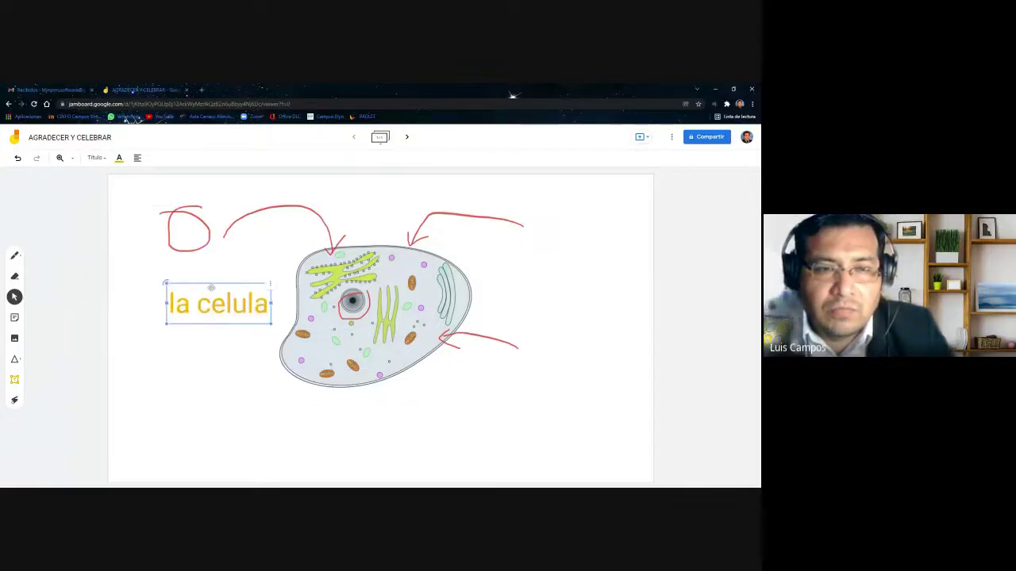
pyautogui.click(214, 336)
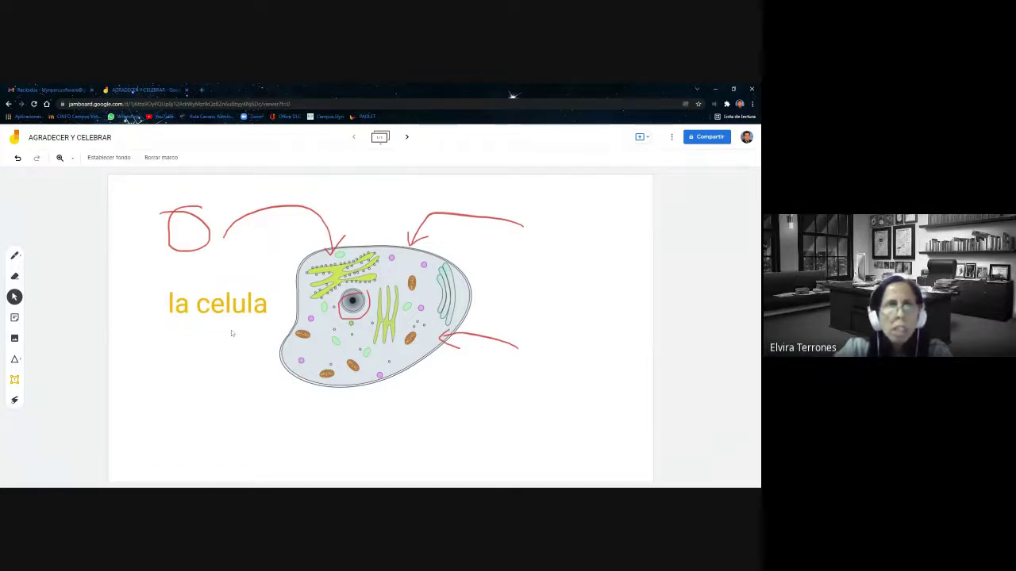
pyautogui.click(127, 158)
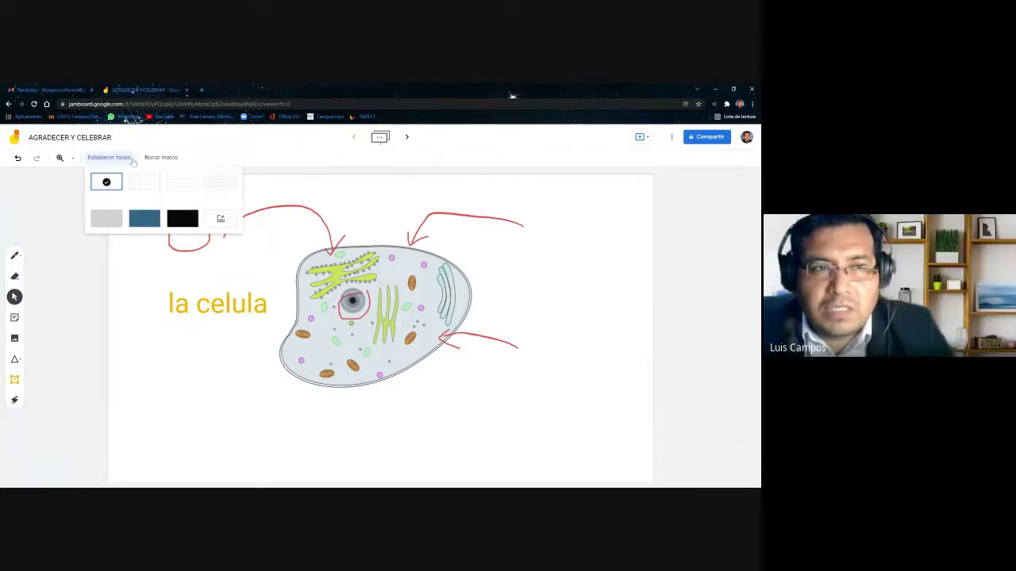
pyautogui.click(212, 311)
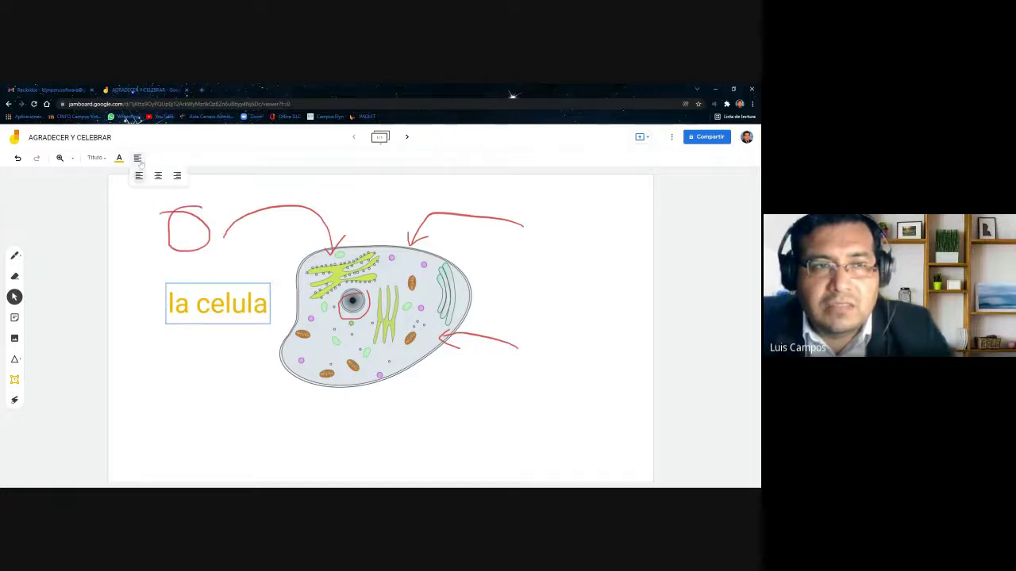
pyautogui.click(141, 324)
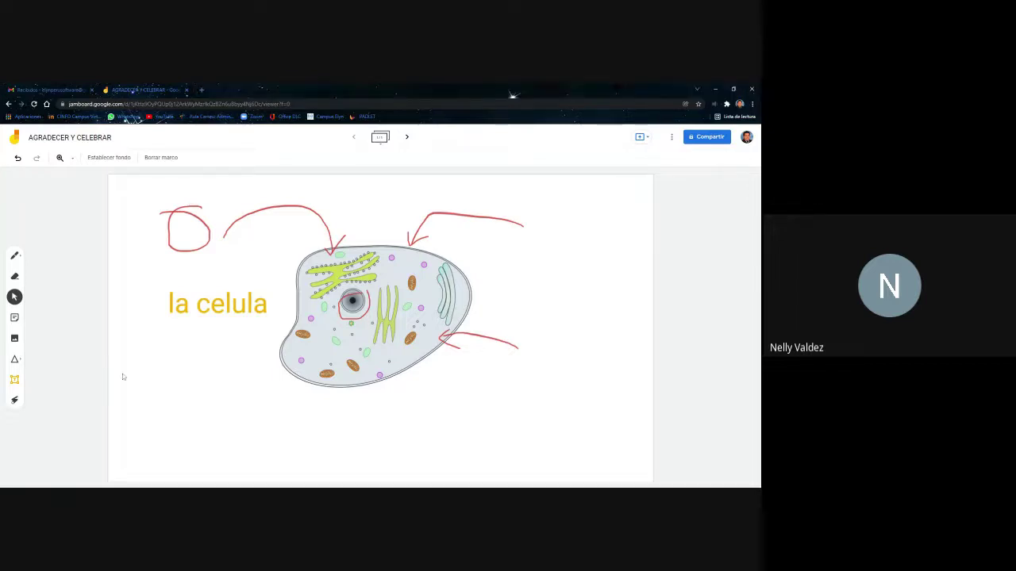
pyautogui.click(14, 318)
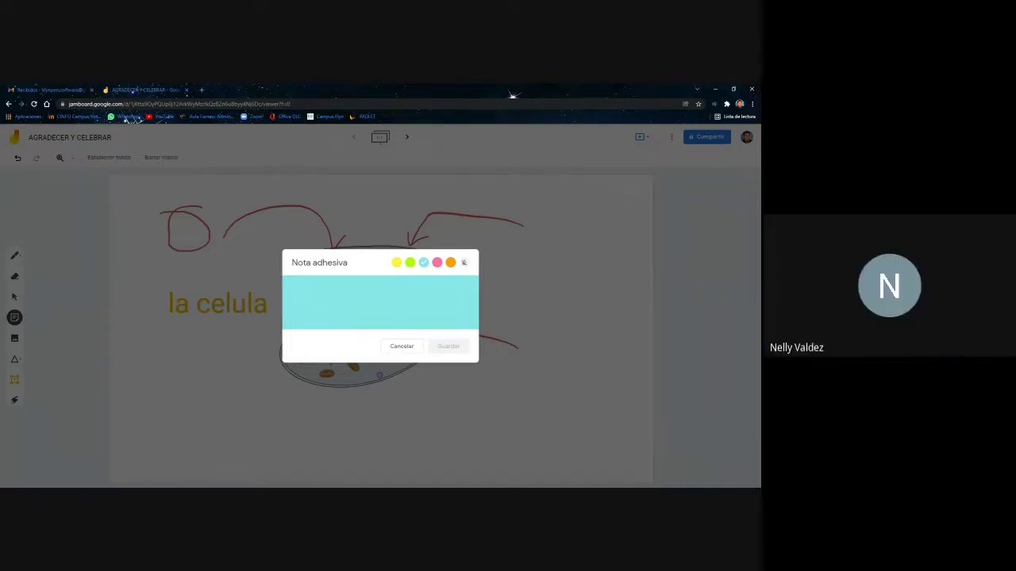
pyautogui.write('HOLA SO')
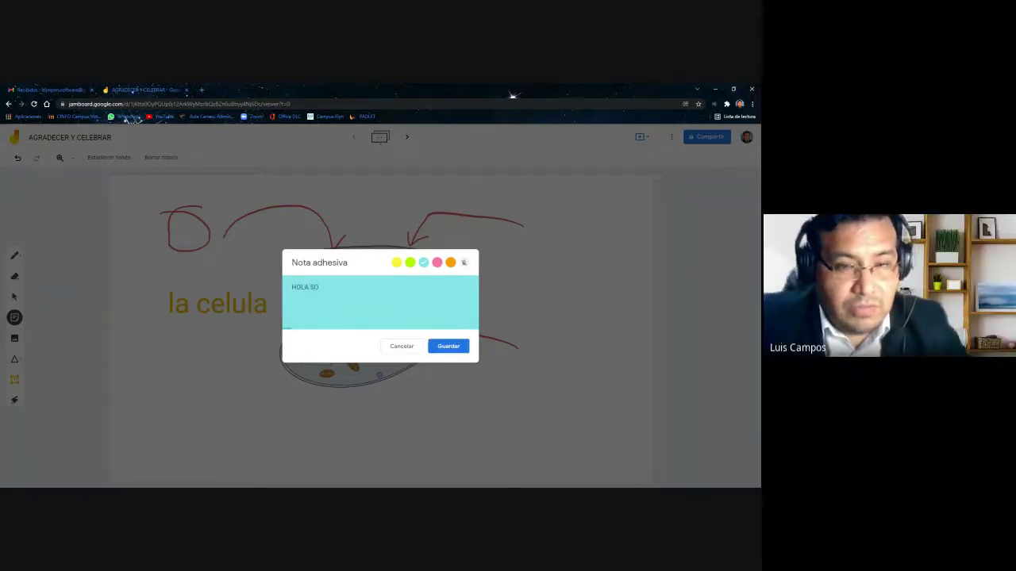
pyautogui.write('Y LUIS')
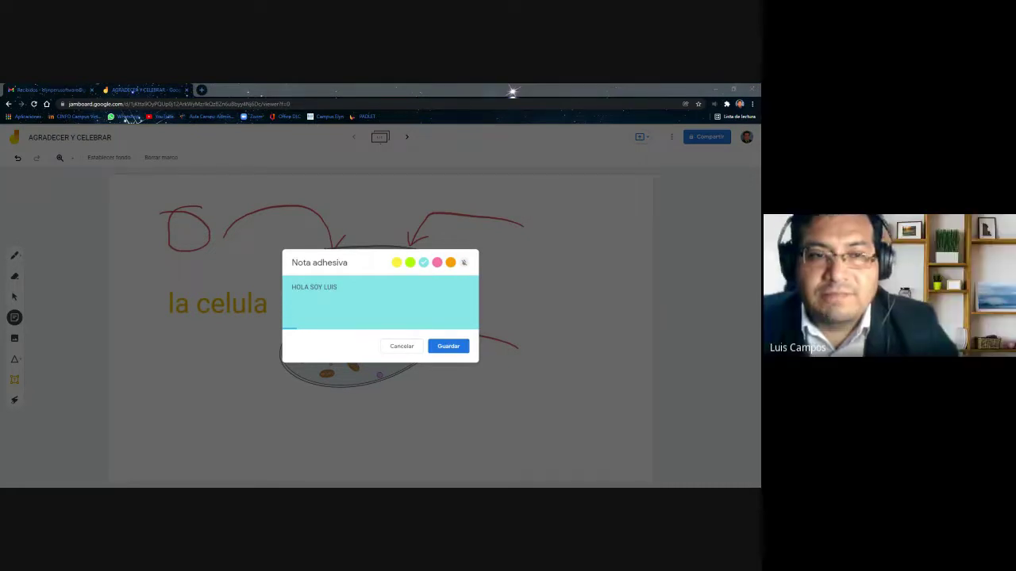
pyautogui.click(400, 346)
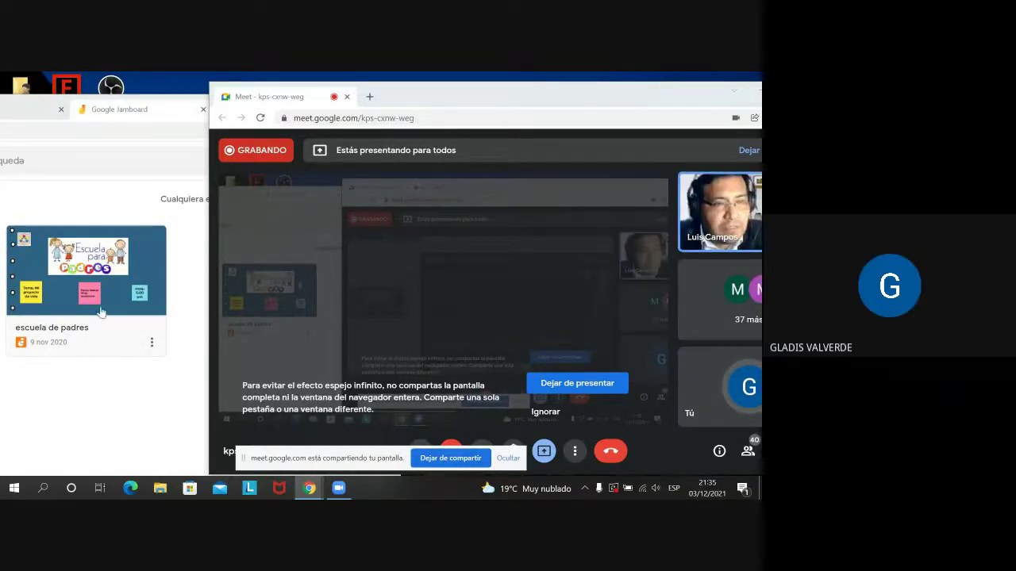
# Switch to the Google Jamboard window, create a new jam and move the window fully into view
pyautogui.click(177, 403)
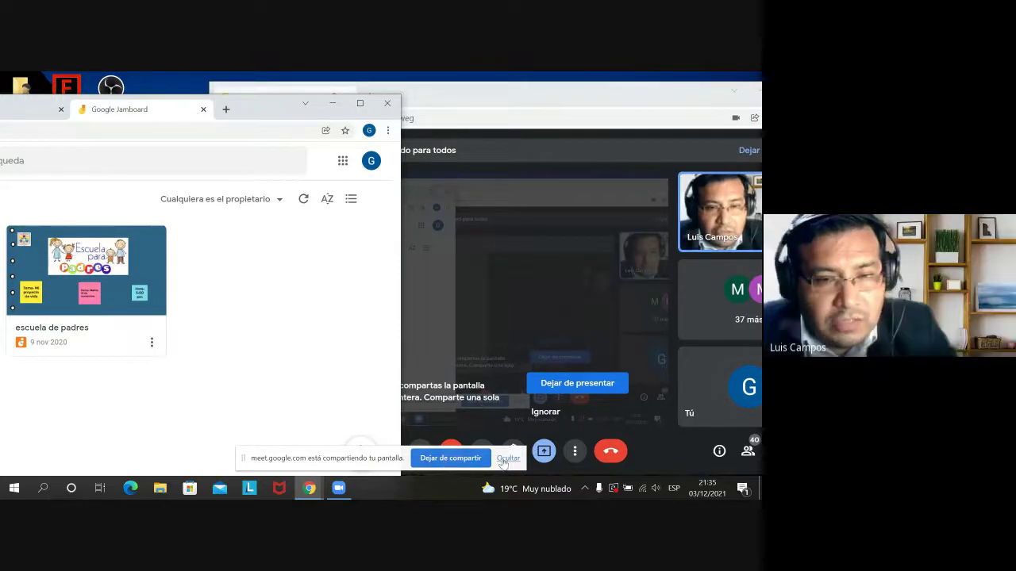
pyautogui.click(450, 459)
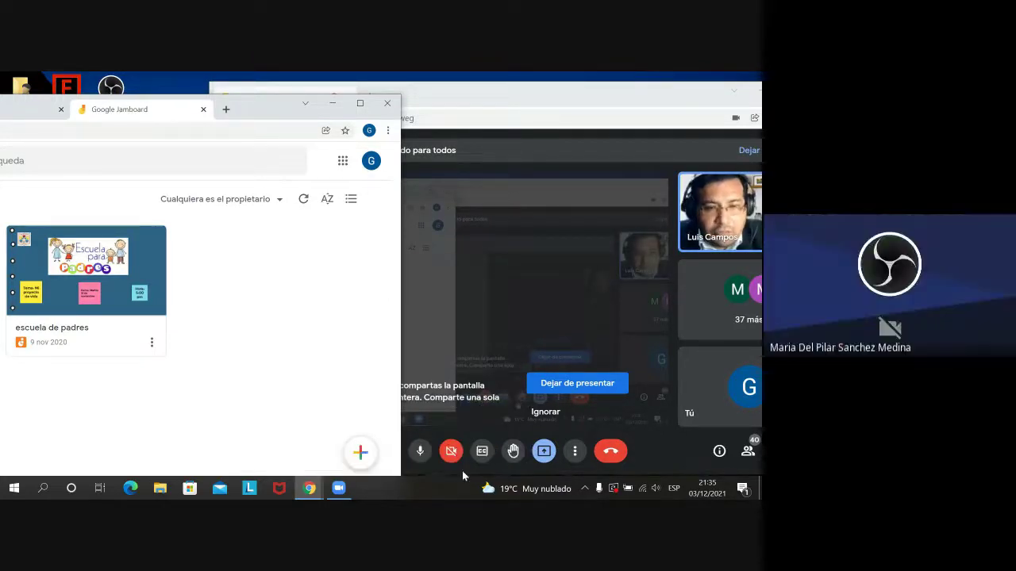
pyautogui.click(360, 454)
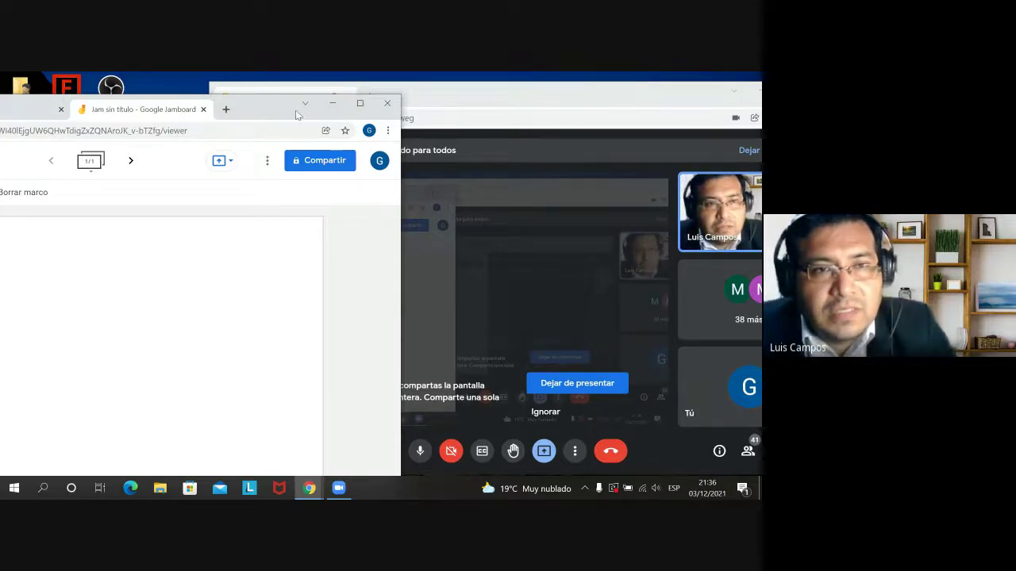
pyautogui.moveTo(277, 104); pyautogui.dragTo(492, 80)
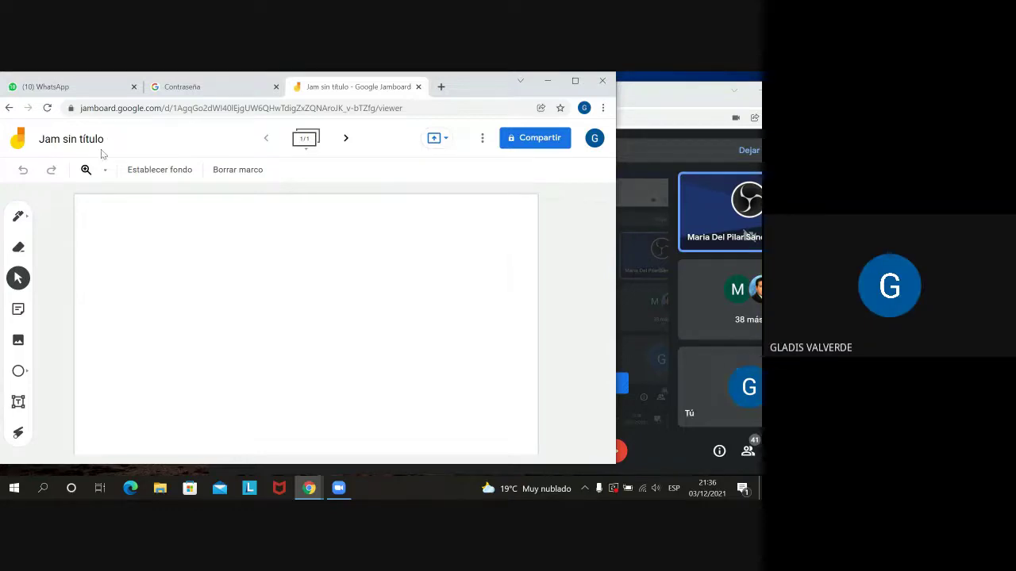
# Rename the untitled jam as musica y movimiento
pyautogui.click(39, 142)
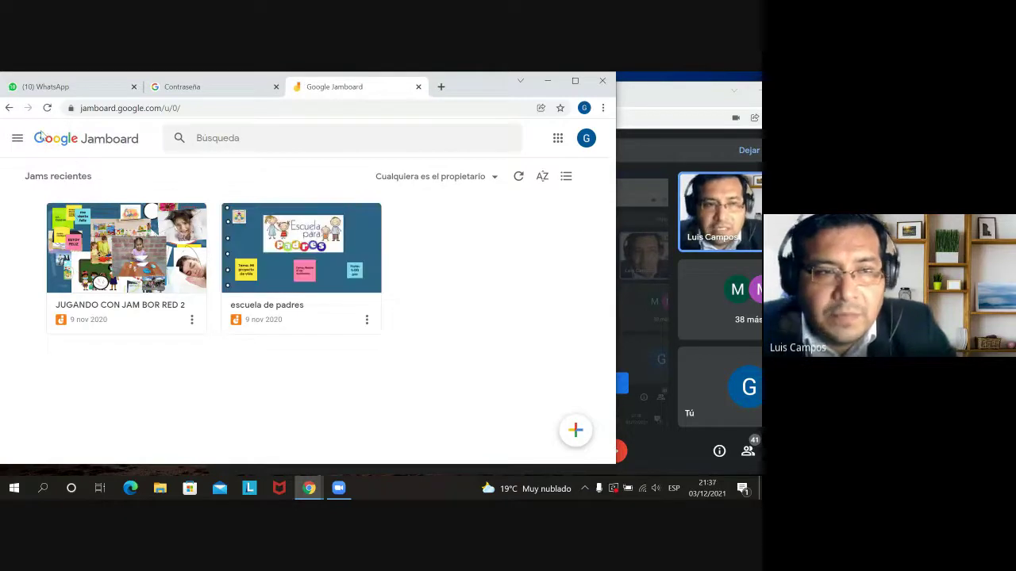
pyautogui.click(9, 108)
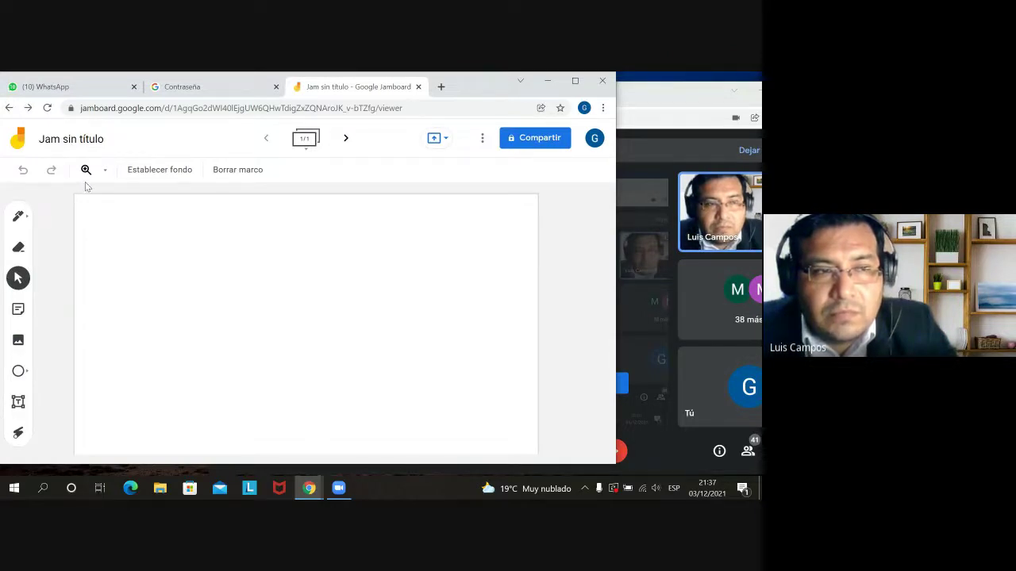
pyautogui.click(90, 141)
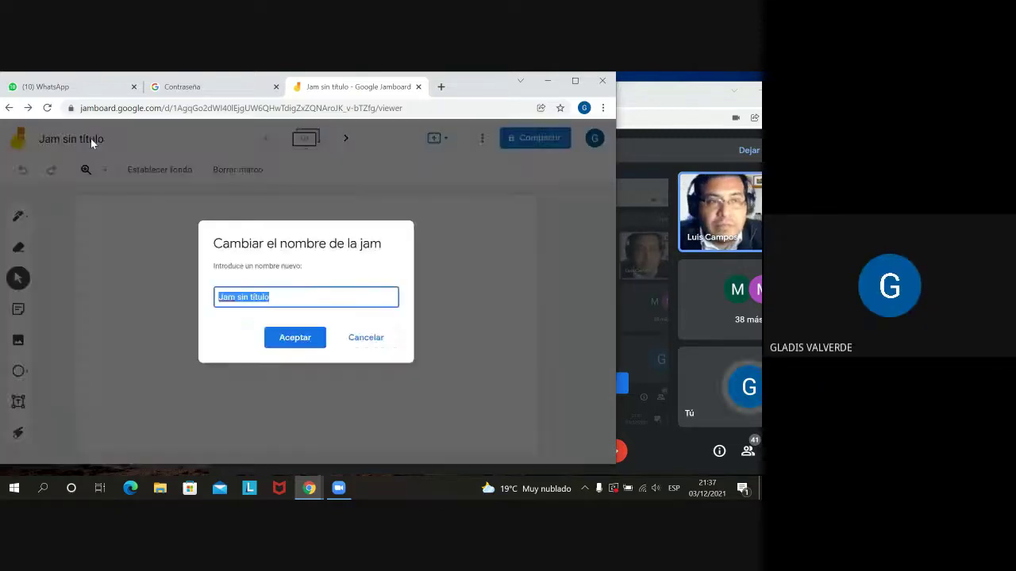
pyautogui.click(278, 297)
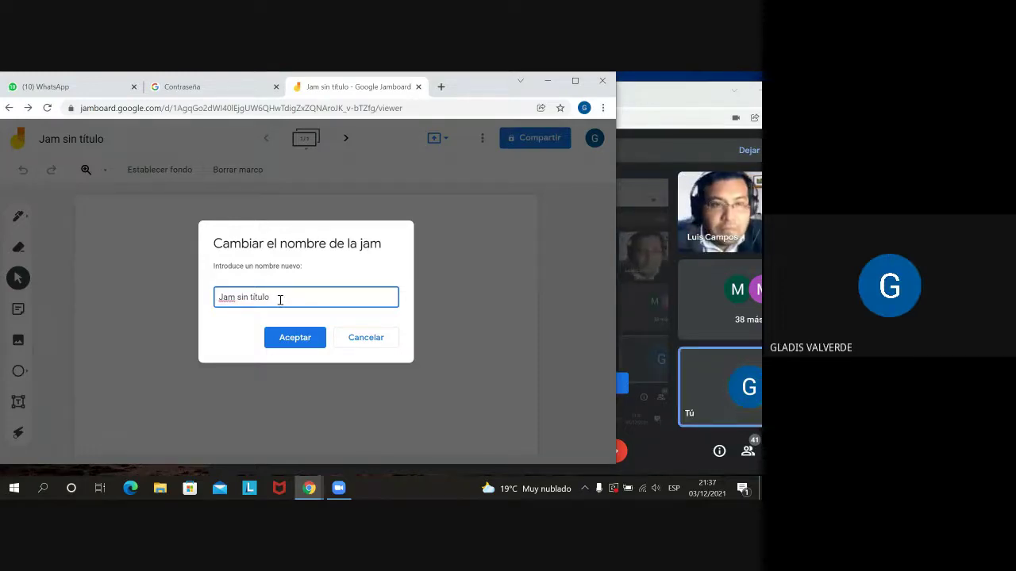
pyautogui.press('BackSpace')
pyautogui.press('BackSpace')
pyautogui.press('BackSpace')
pyautogui.press('BackSpace')
pyautogui.press('BackSpace')
pyautogui.press('BackSpace')
pyautogui.press('BackSpace')
pyautogui.press('BackSpace')
pyautogui.press('BackSpace')
pyautogui.press('BackSpace')
pyautogui.press('BackSpace')
pyautogui.press('BackSpace')
pyautogui.press('BackSpace')
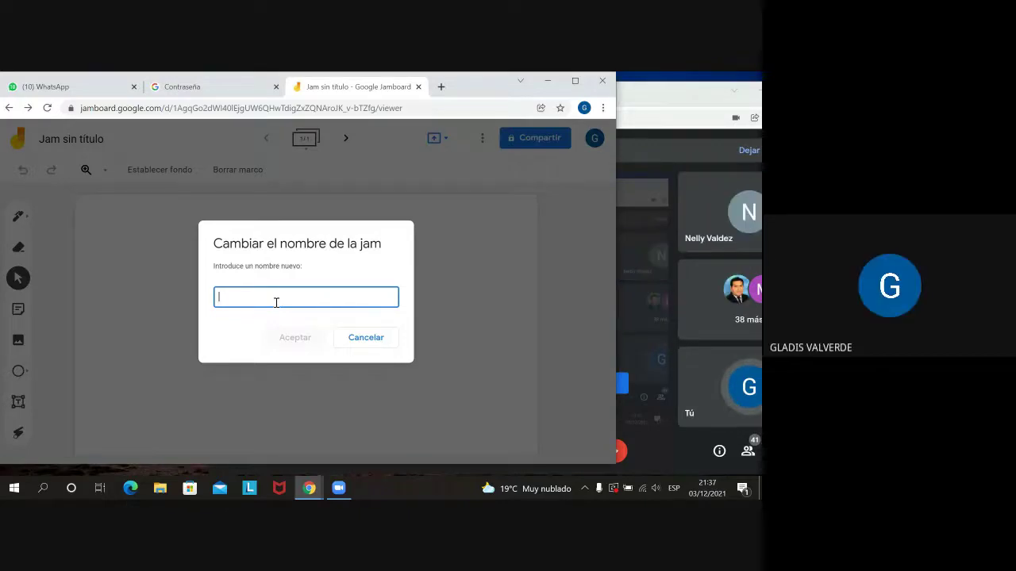
pyautogui.write('mu')
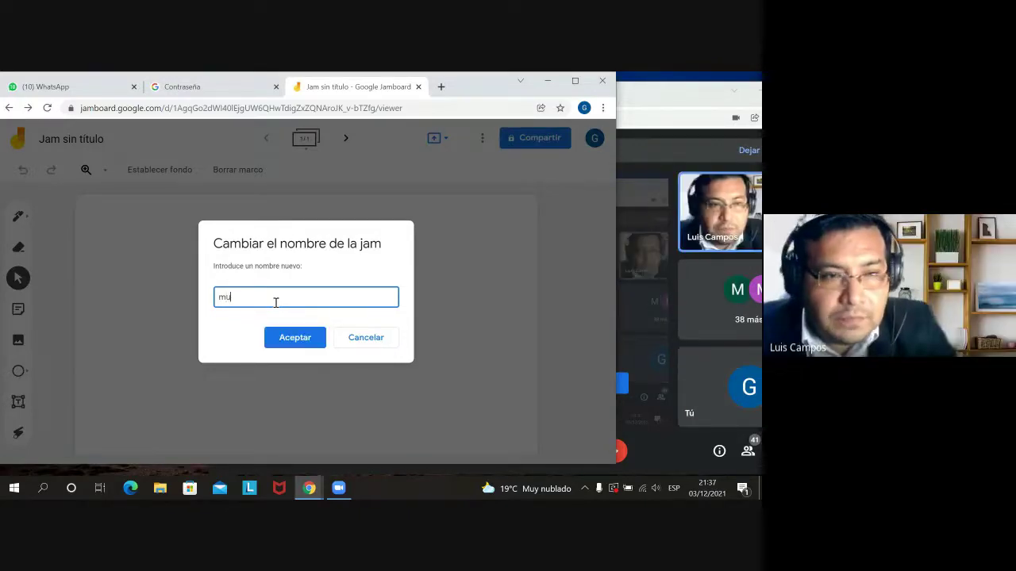
pyautogui.write('sica y ')
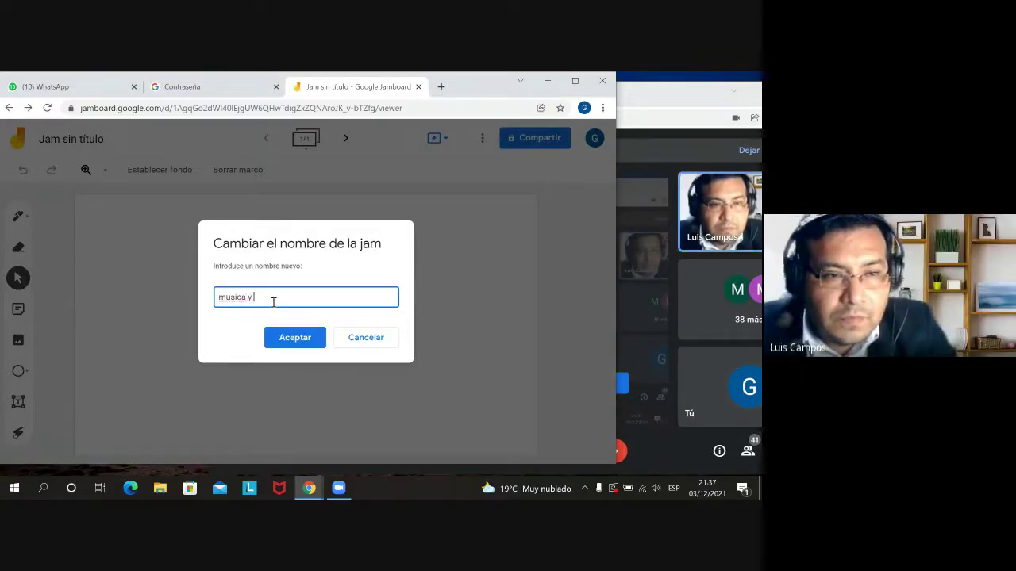
pyautogui.write('movimiento')
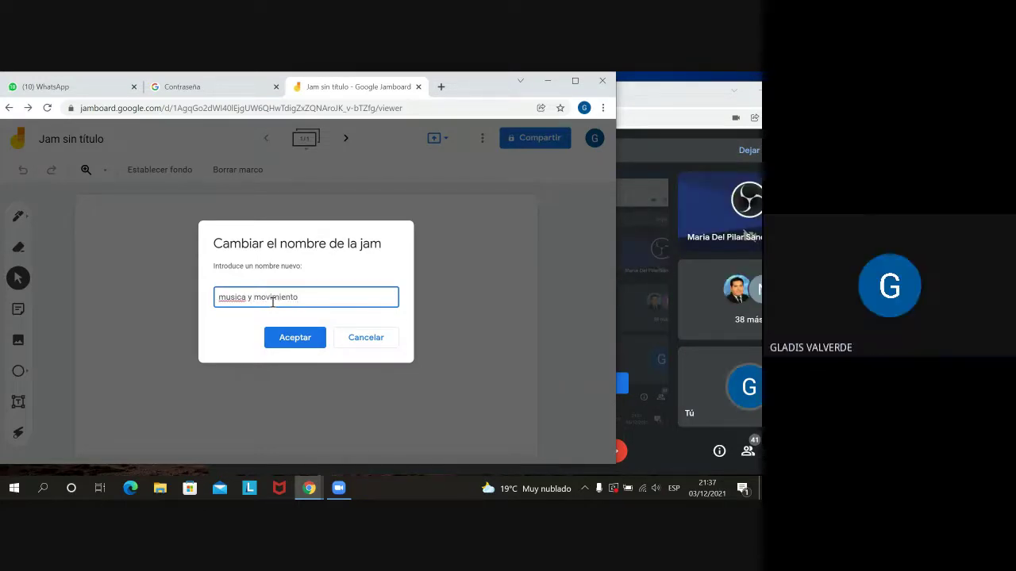
pyautogui.click(293, 339)
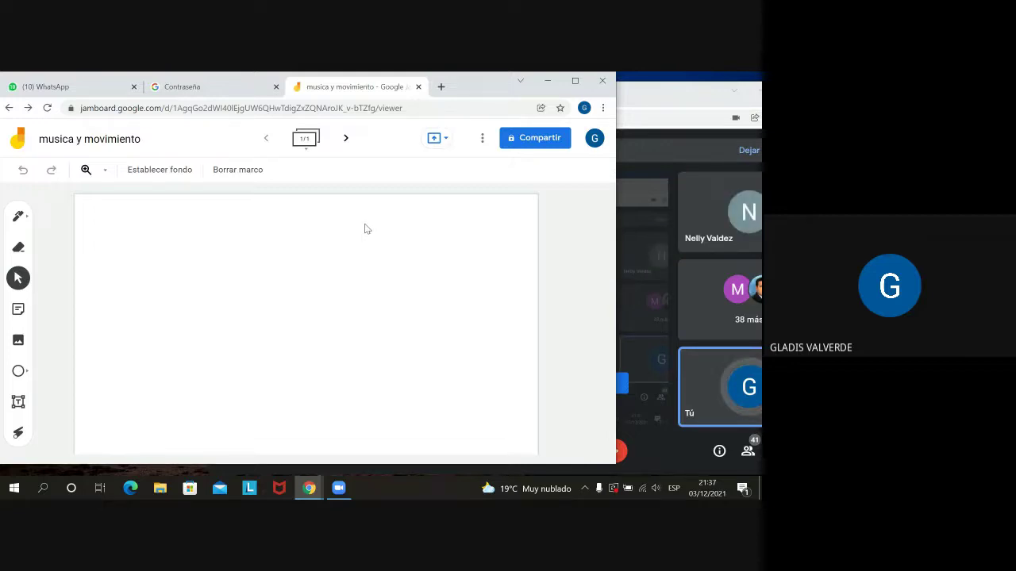
# Start adding an image to the jam and search Google Images for "niños haciendo movimientos animados"
pyautogui.click(17, 341)
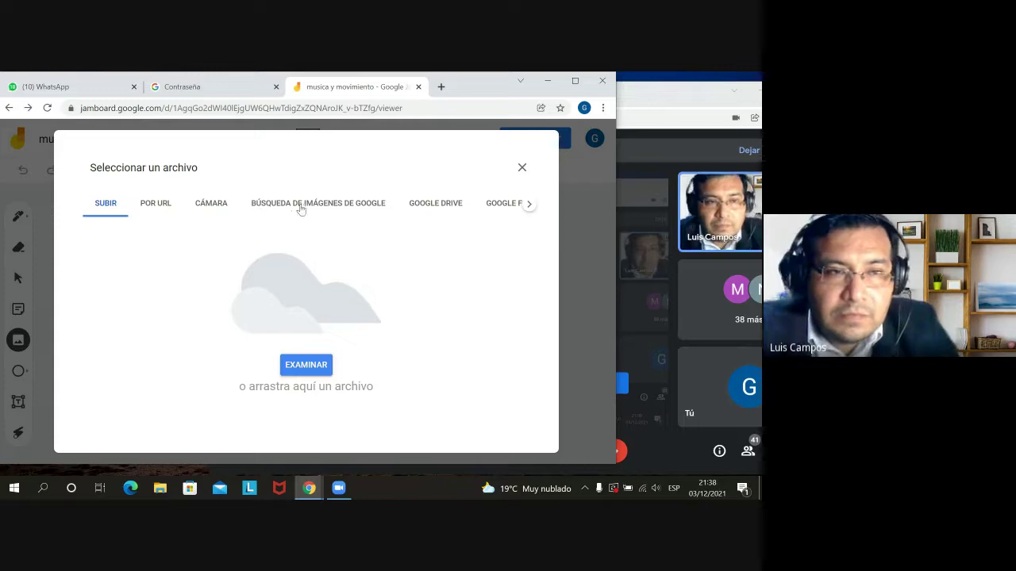
pyautogui.click(332, 207)
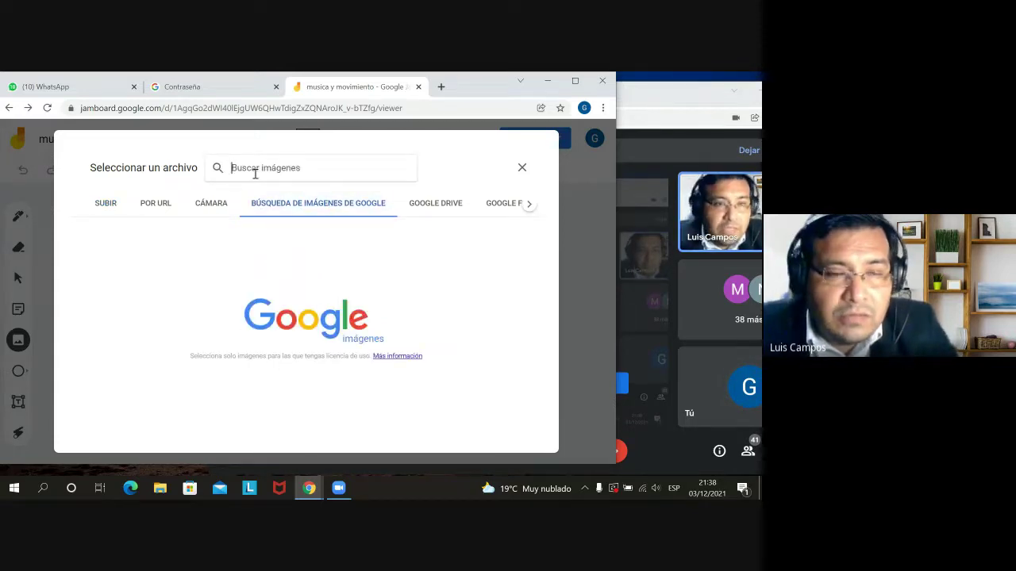
pyautogui.write('niños')
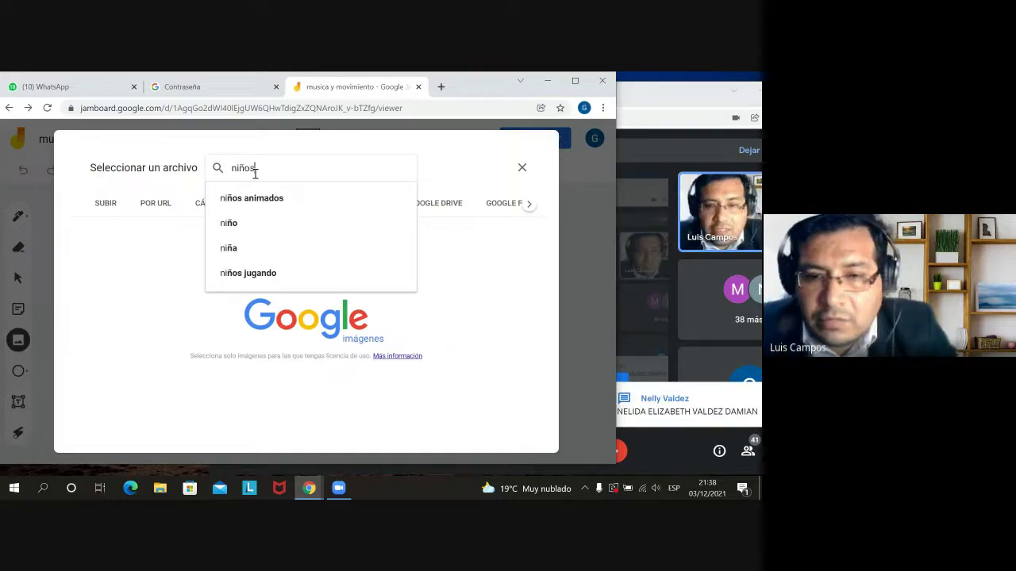
pyautogui.write(' hacie')
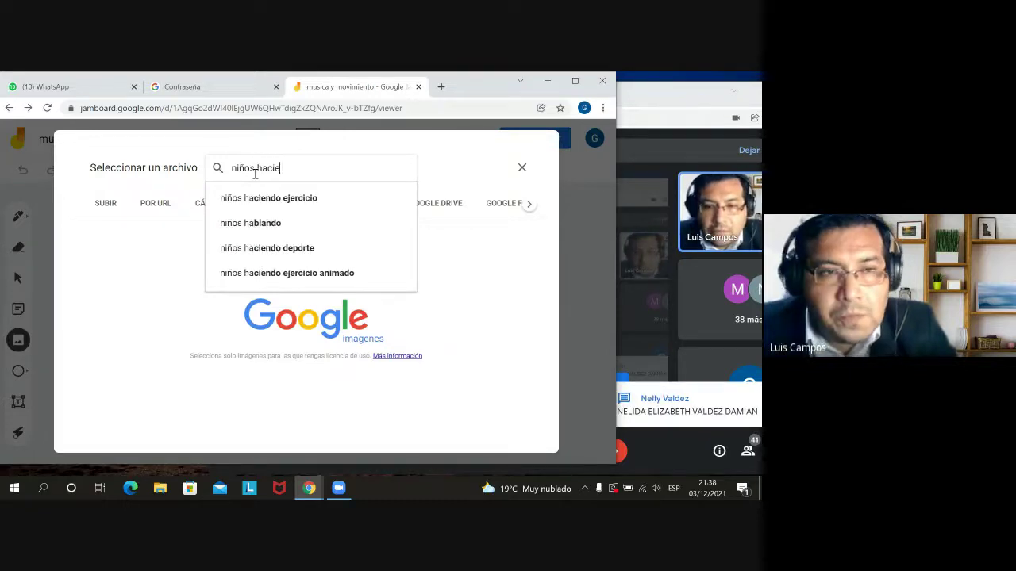
pyautogui.write('ndo m')
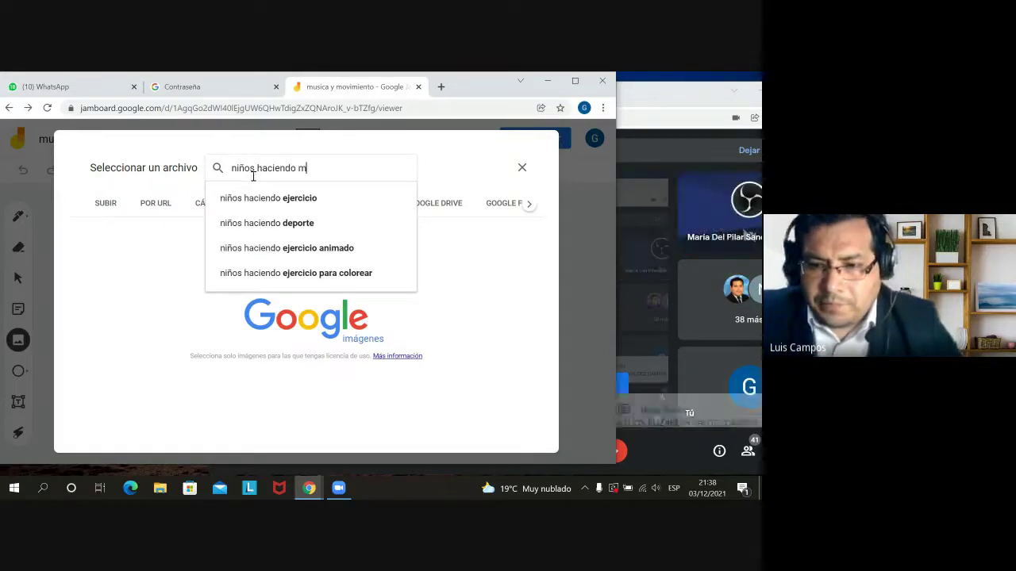
pyautogui.write('ovimientos')
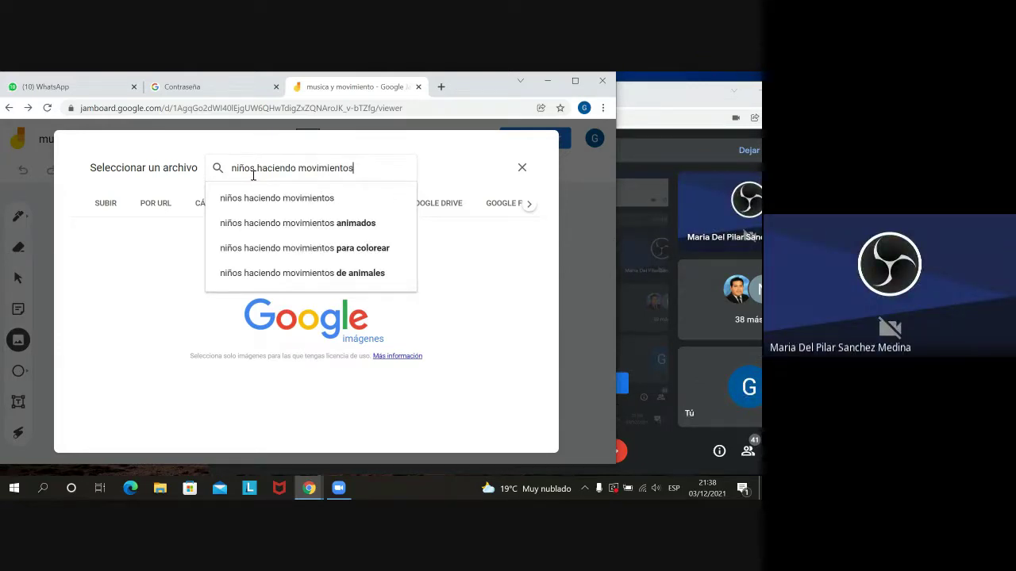
pyautogui.click(272, 224)
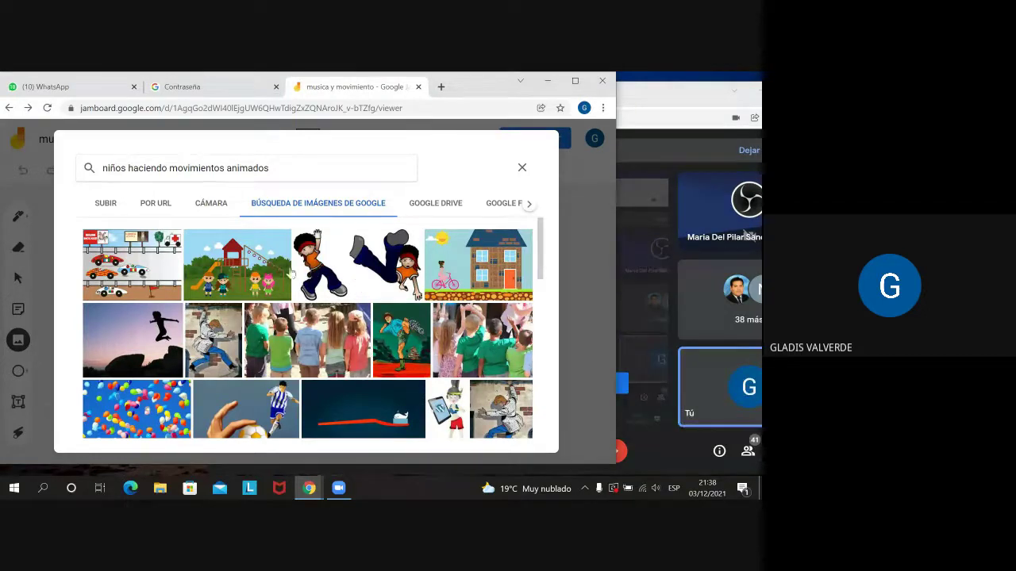
# Insert the cartoon picture of four children in front of a playground slide into the jam
pyautogui.click(263, 272)
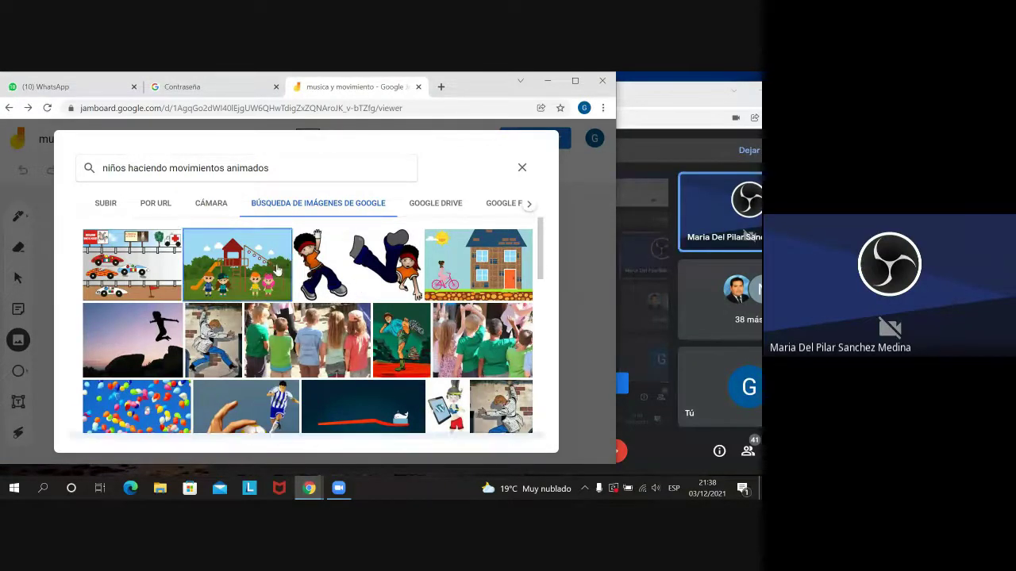
pyautogui.rightClick(254, 267)
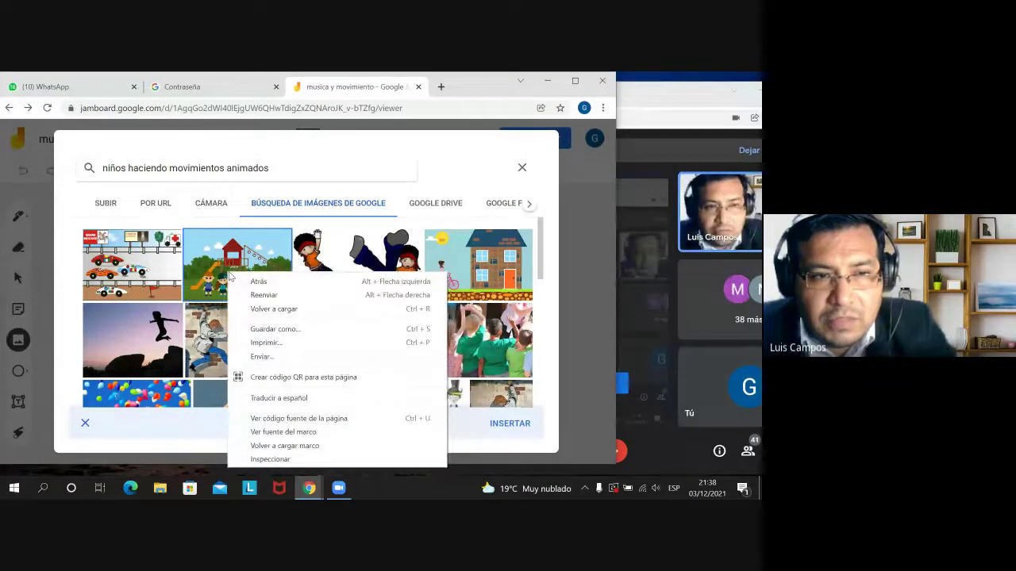
pyautogui.click(213, 272)
pyautogui.click(212, 272)
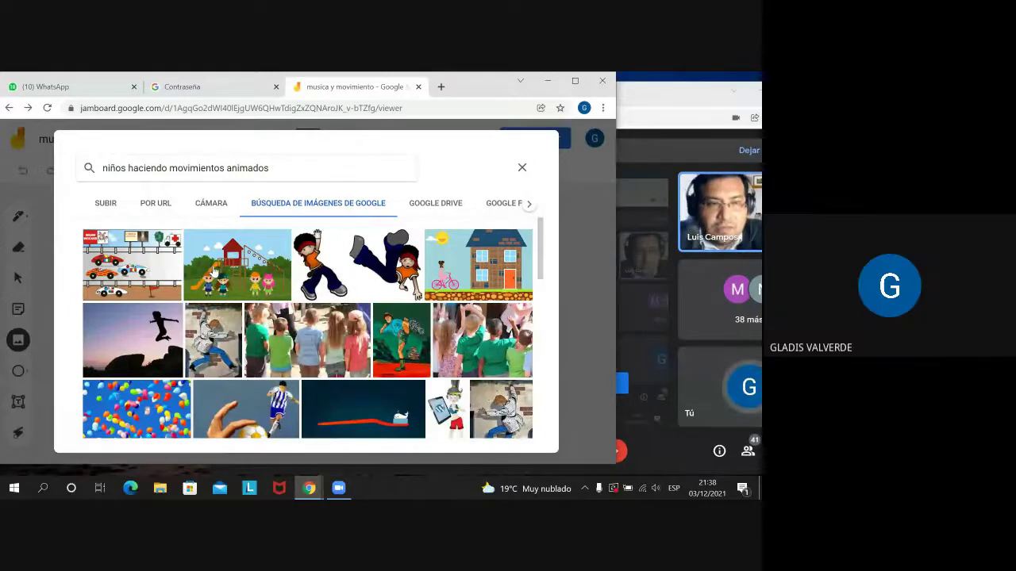
pyautogui.click(212, 272)
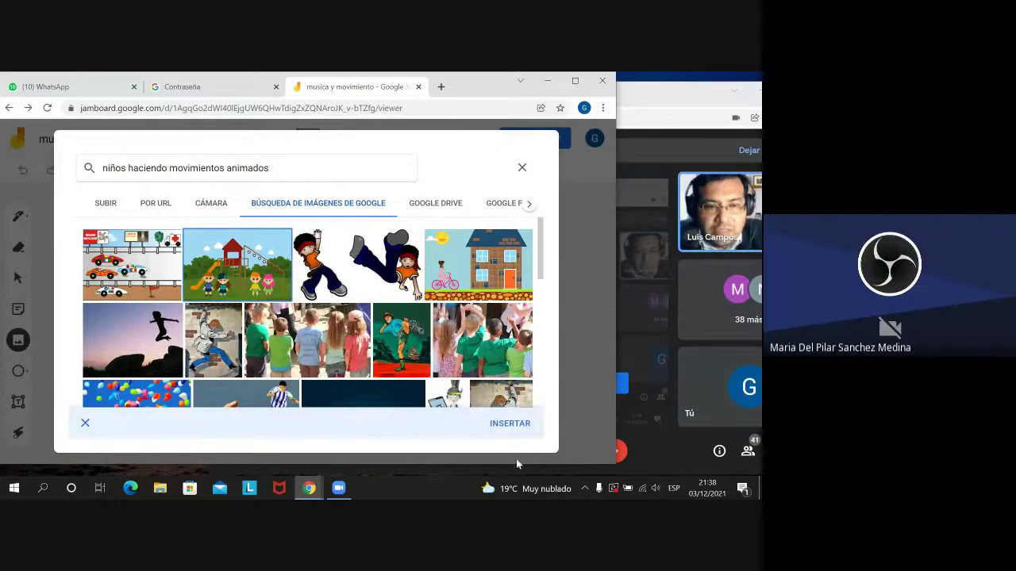
pyautogui.click(510, 424)
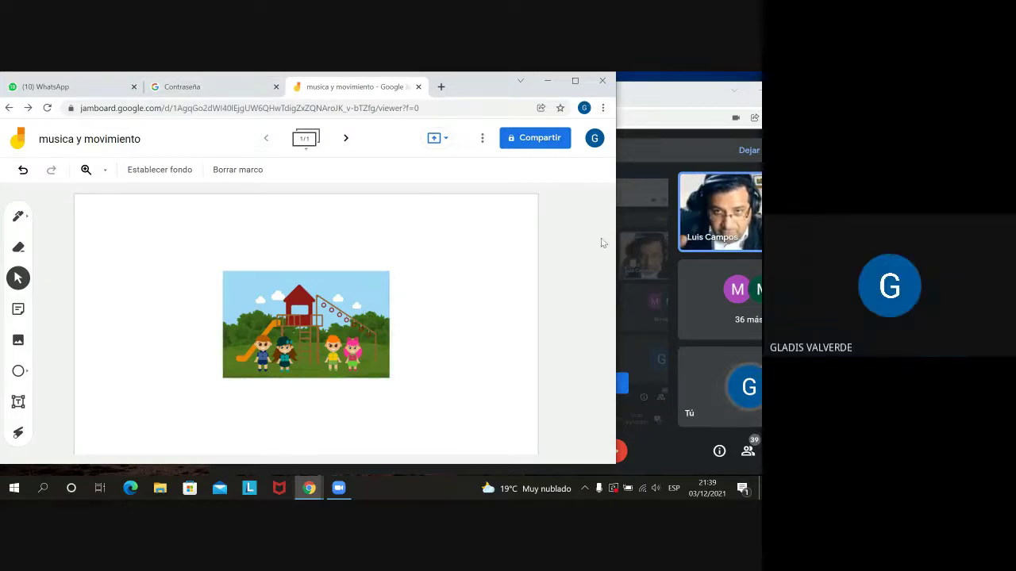
# Move the Jamboard window aside to uncover the Google Meet call and stop presenting the screen
pyautogui.moveTo(472, 80); pyautogui.dragTo(254, 103)
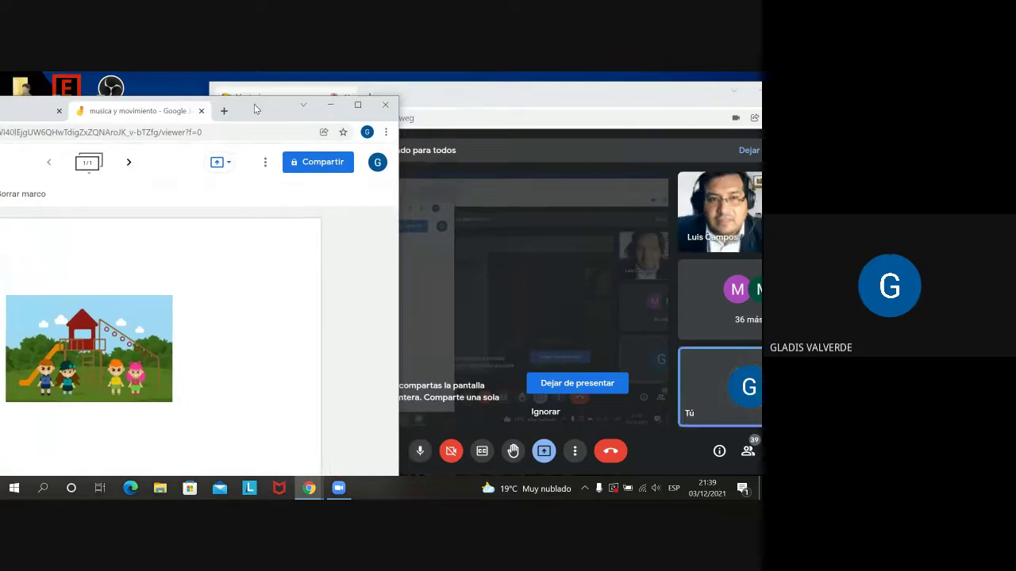
pyautogui.click(574, 384)
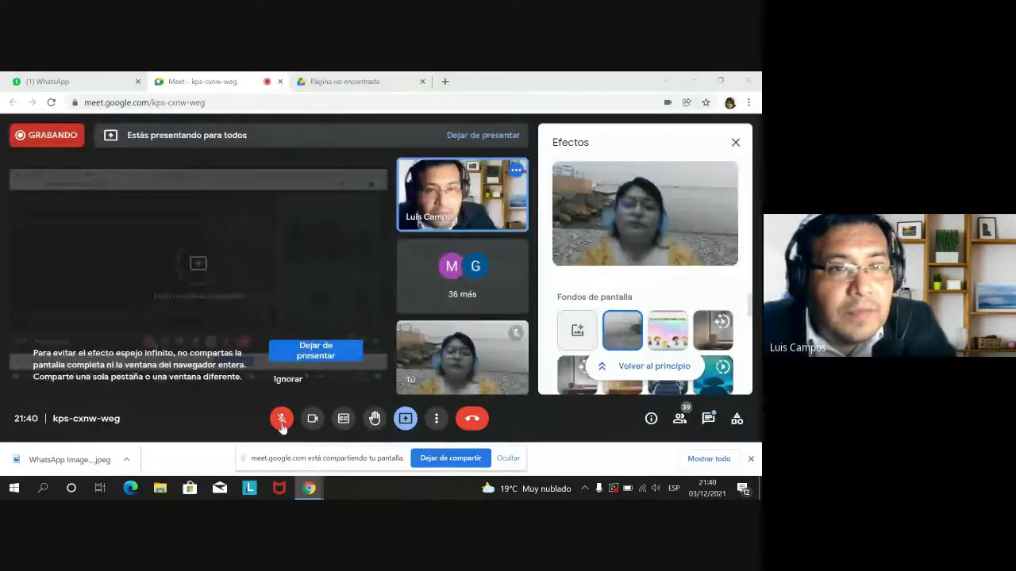
# Unmute the microphone in the Meet call, switch to the Google Drive error page and dismiss the presenting notification
pyautogui.click(282, 419)
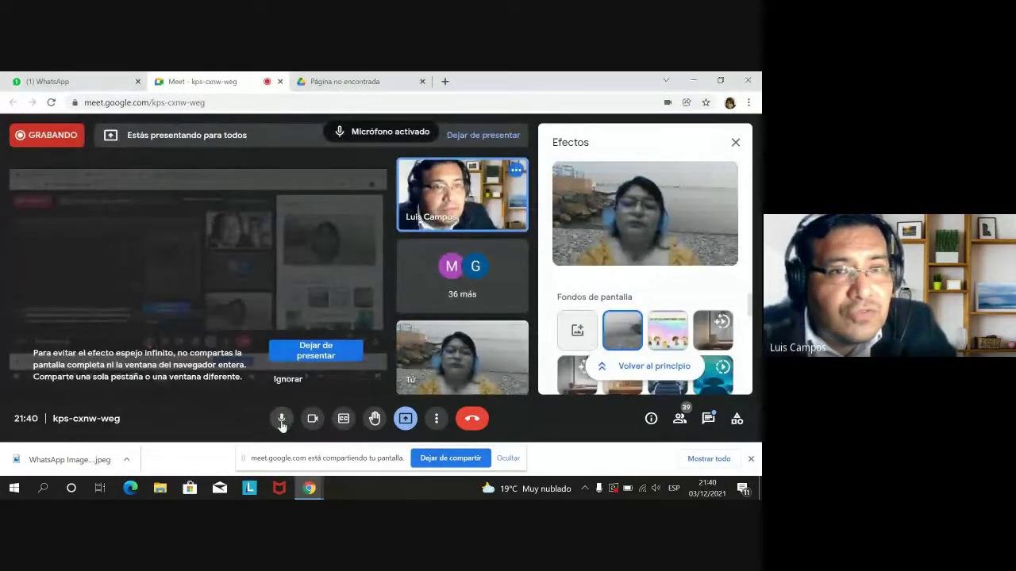
pyautogui.click(363, 82)
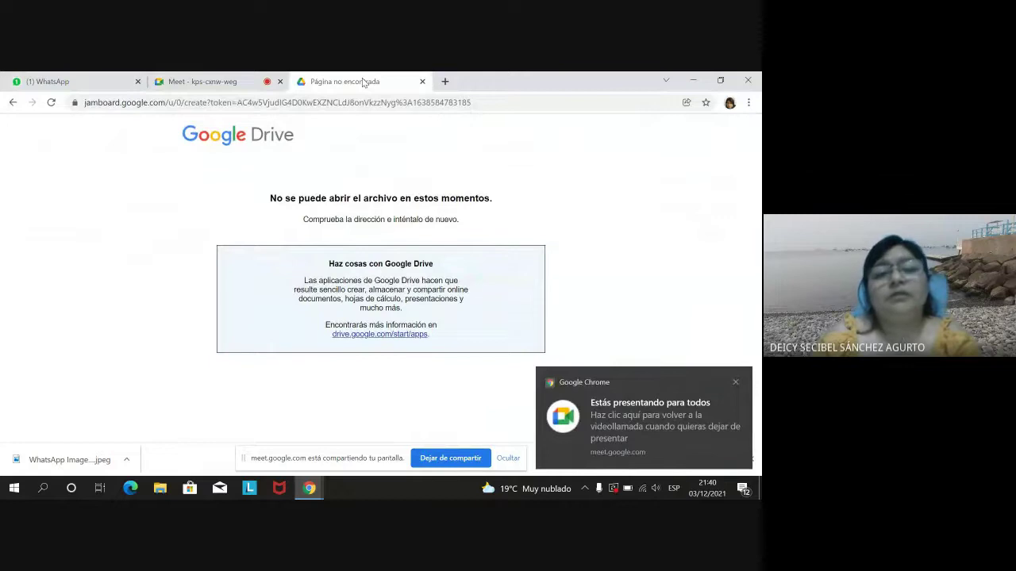
pyautogui.click(224, 83)
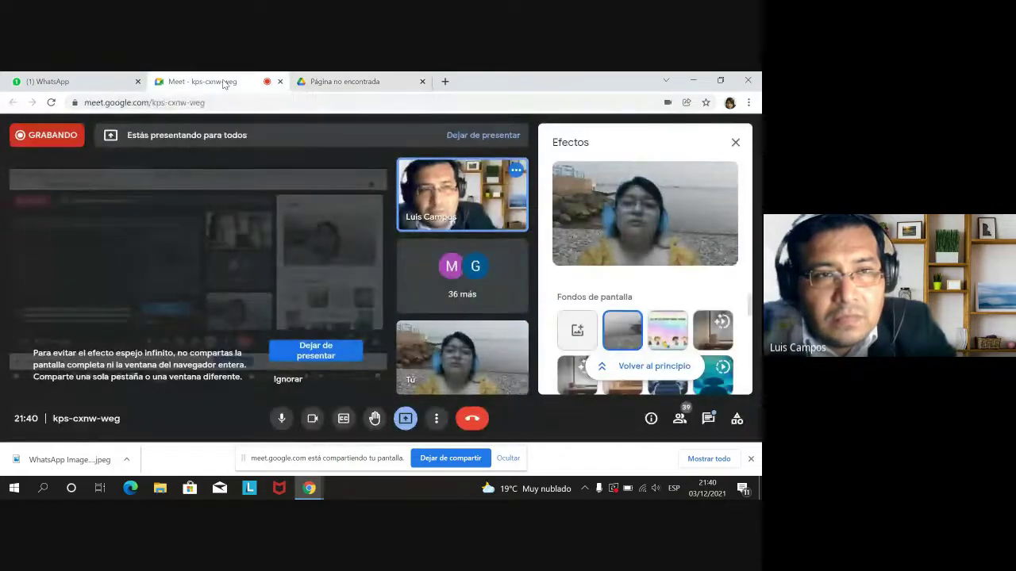
pyautogui.click(405, 83)
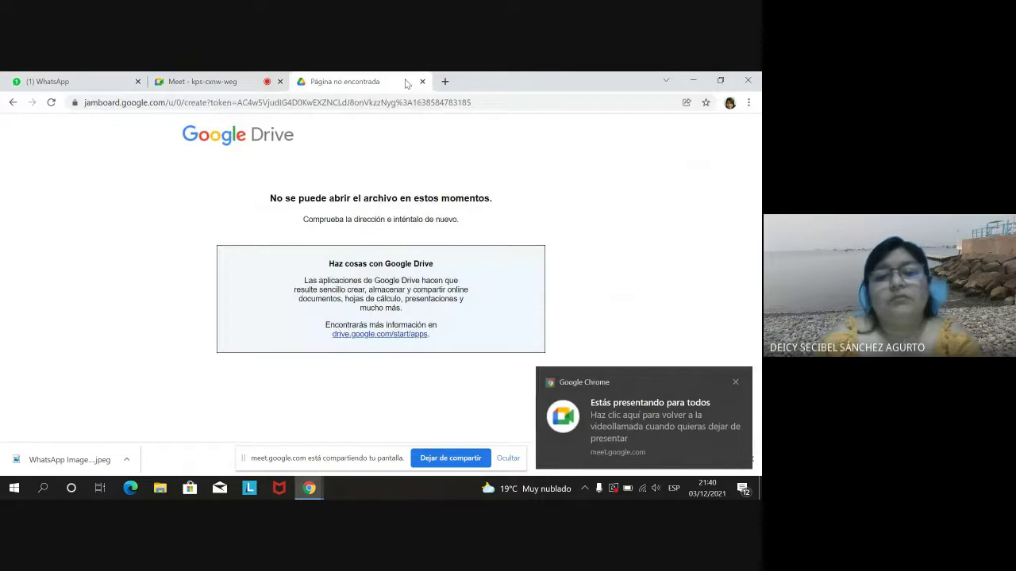
pyautogui.click(735, 384)
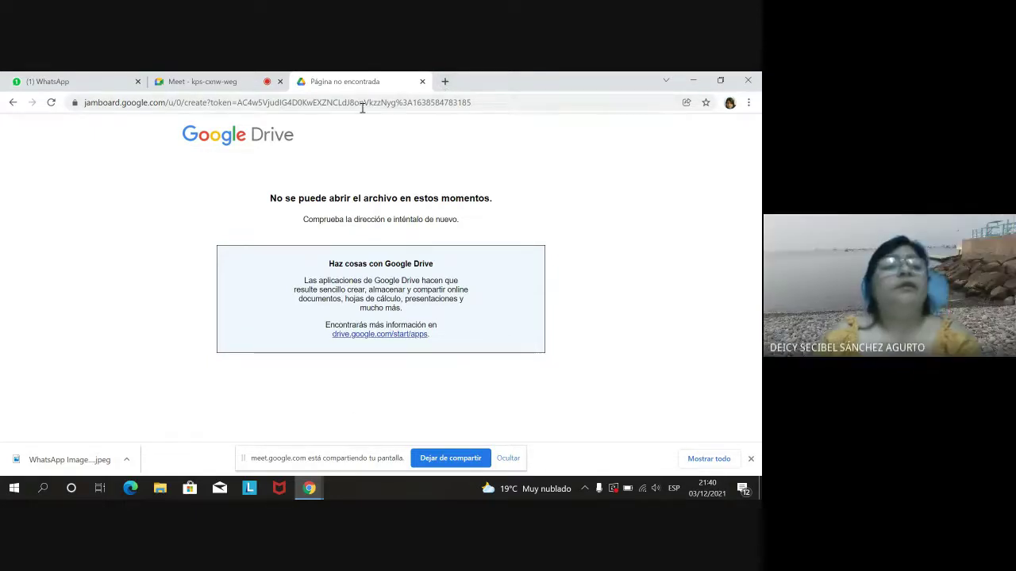
# Go back to the Jamboard home page, view the jam JAM JAM INICIAL RED 1 and return to the recent jams
pyautogui.click(12, 104)
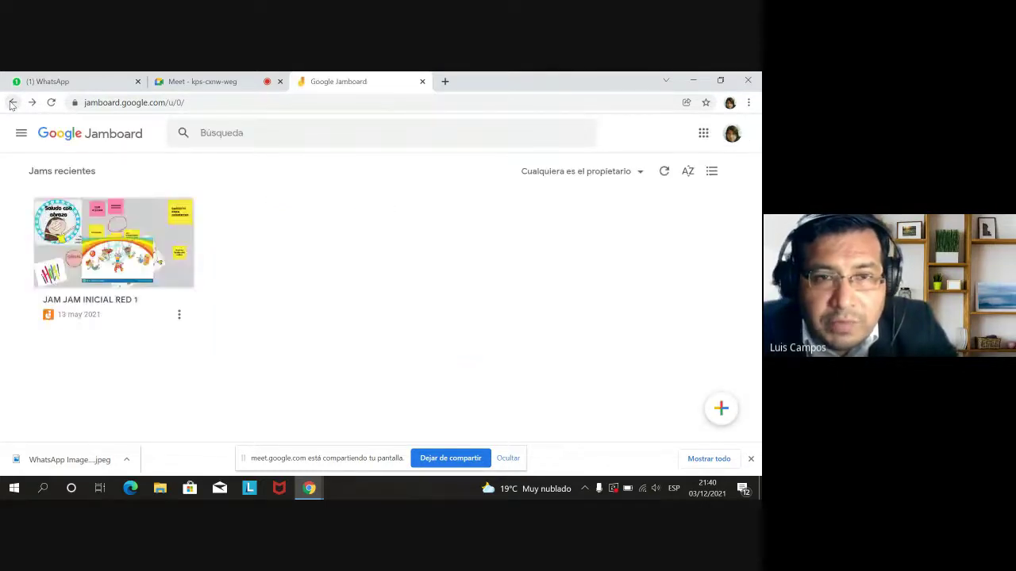
pyautogui.click(703, 135)
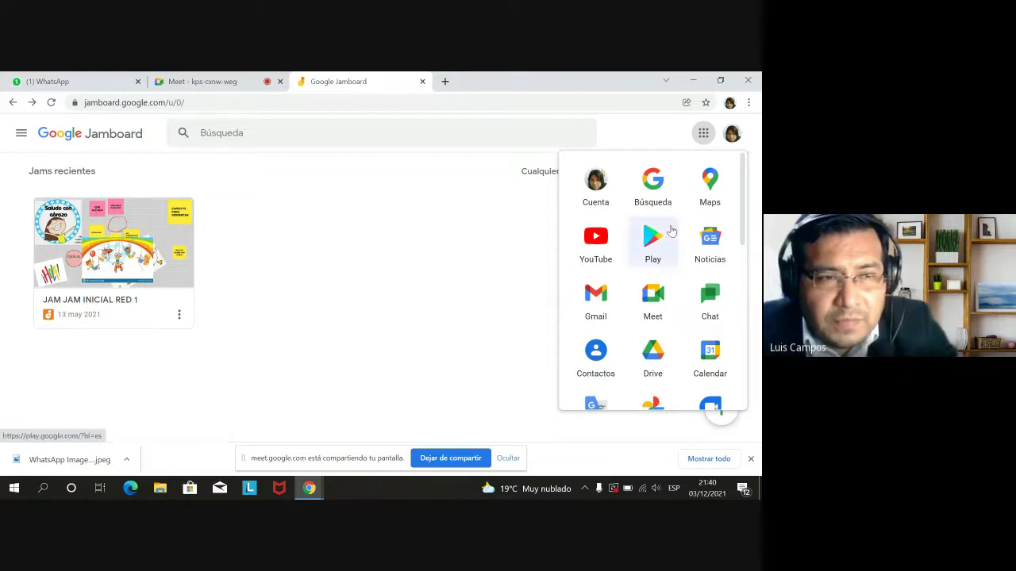
pyautogui.click(758, 238)
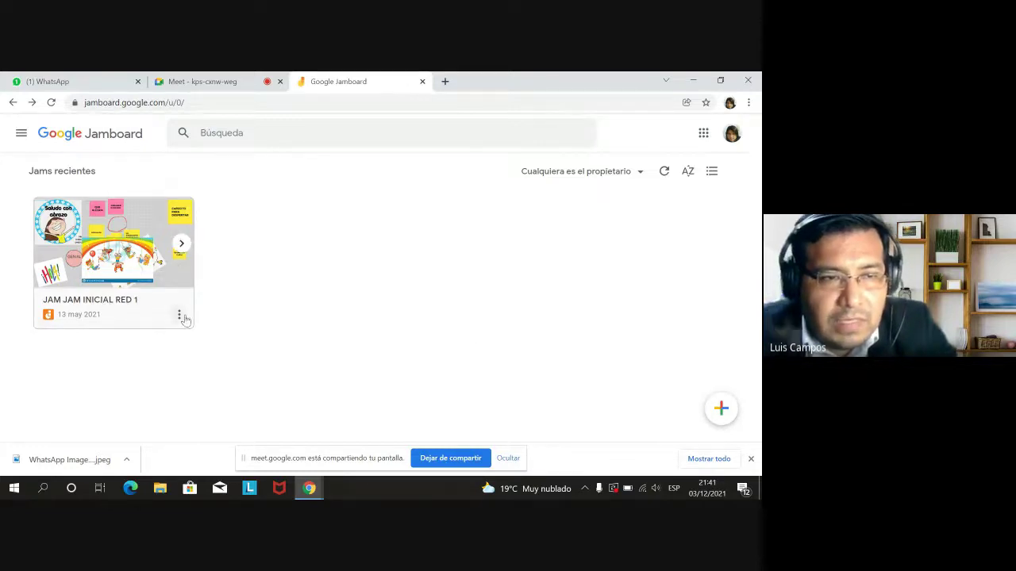
pyautogui.click(159, 272)
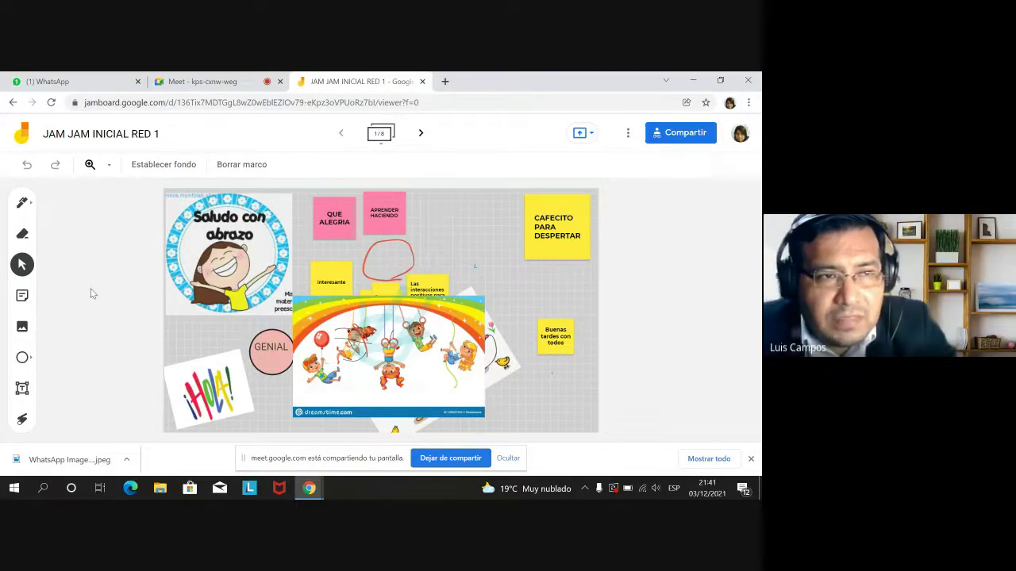
pyautogui.click(23, 135)
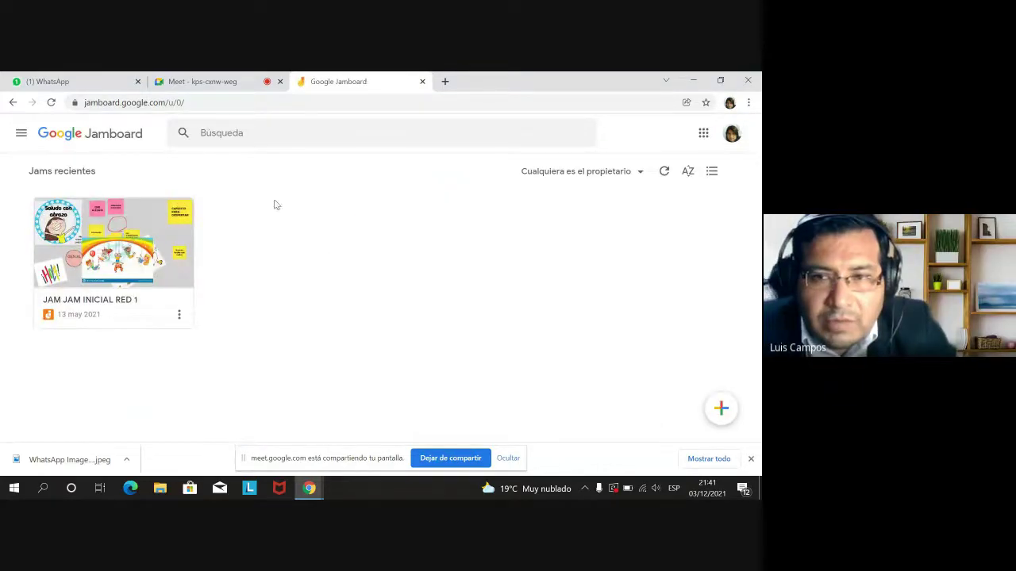
# Try to create a new jam, go back to the recent jams and stop sharing the screen
pyautogui.click(732, 410)
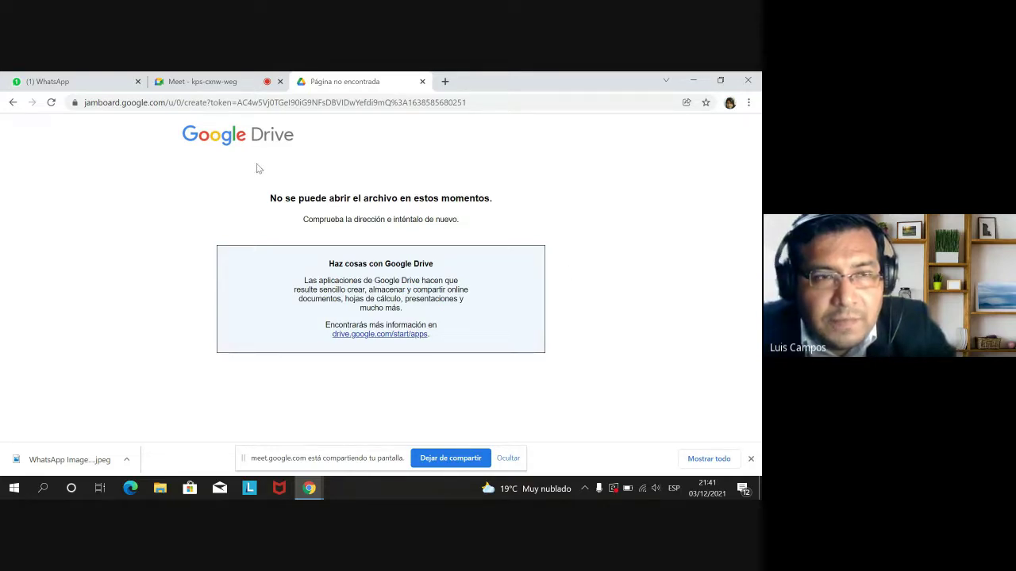
pyautogui.click(13, 103)
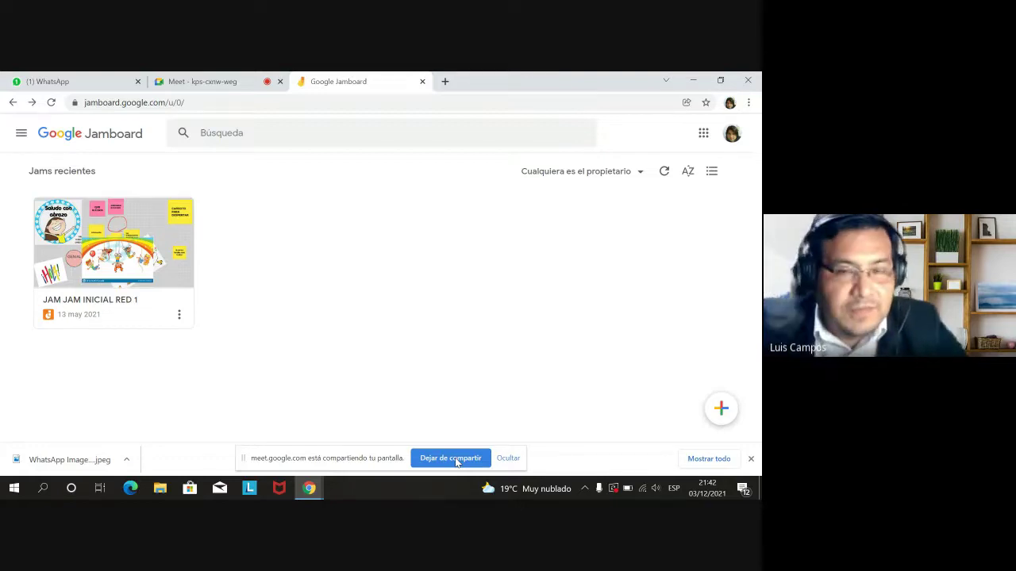
pyautogui.click(457, 461)
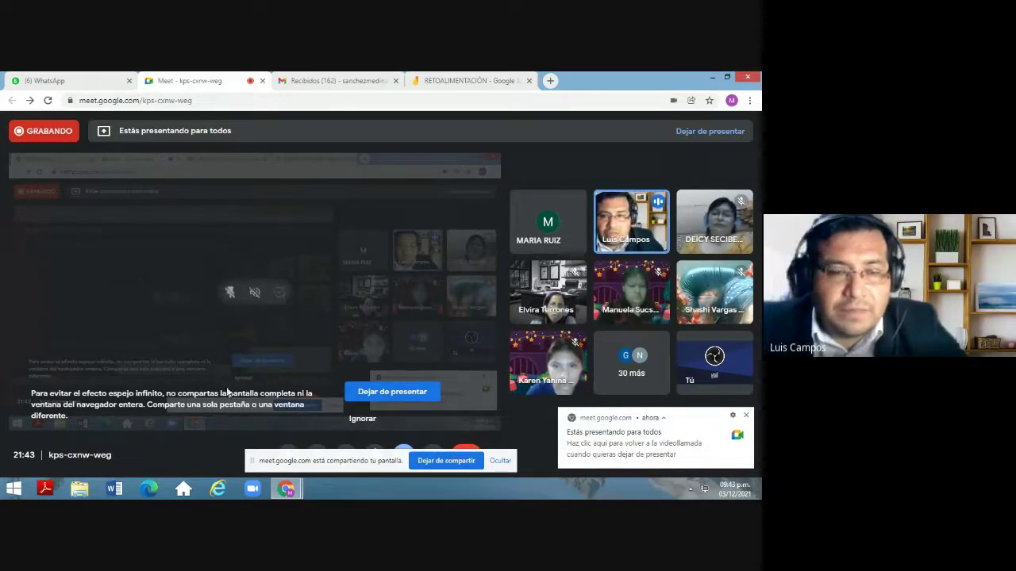
# Dismiss the mirror-effect warning in Meet and bring up the RETOALIMENTACIÓN jam without the presenting notification
pyautogui.click(362, 421)
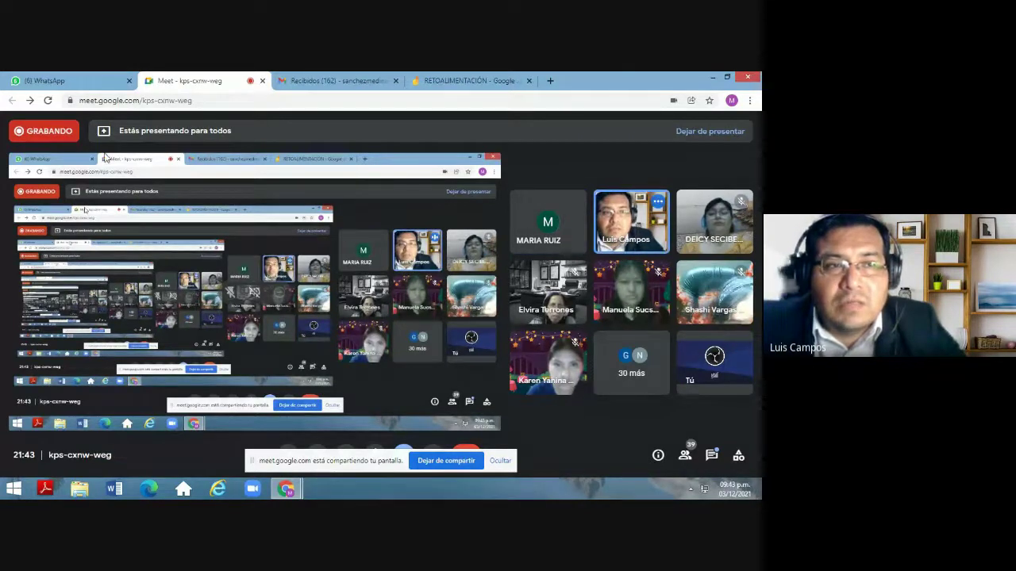
pyautogui.click(446, 83)
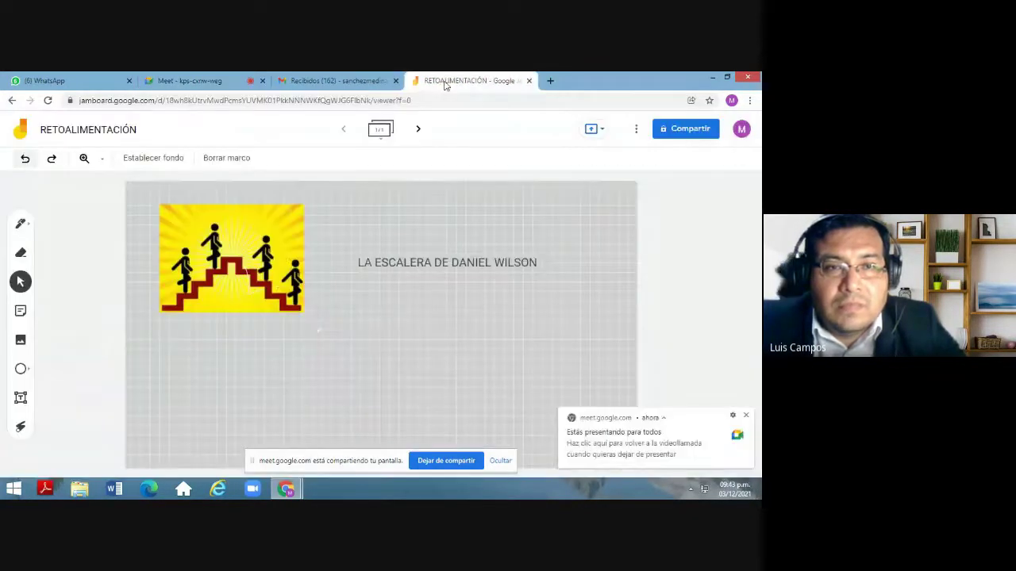
pyautogui.click(746, 417)
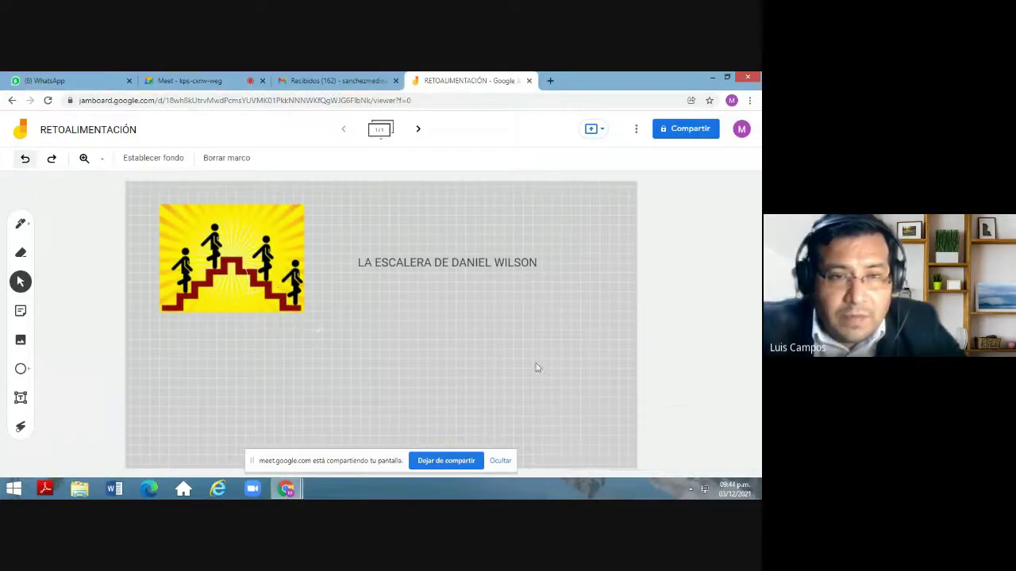
# Change the colour of the title text beside the staircase image to red and stop sharing the screen
pyautogui.click(442, 265)
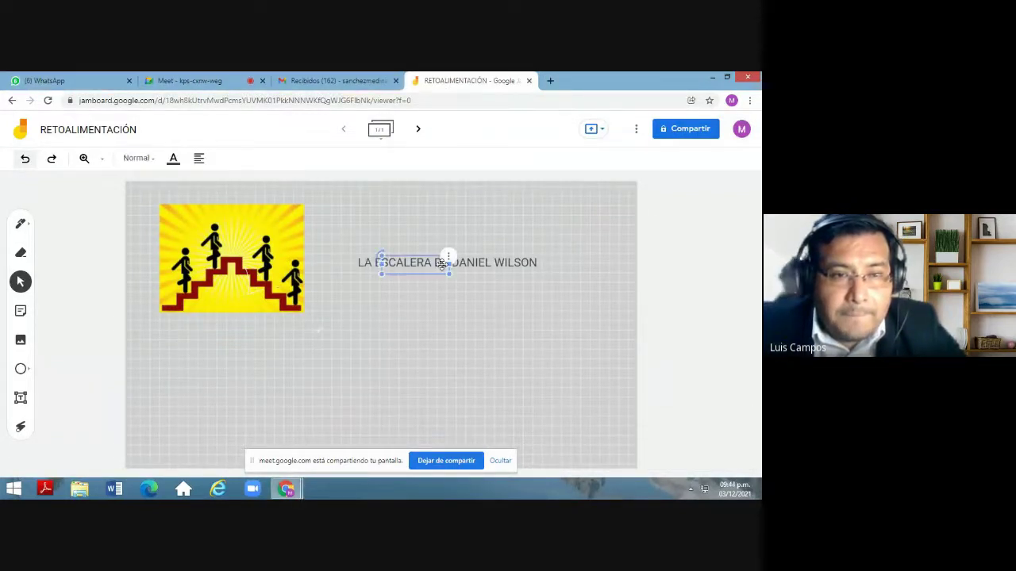
pyautogui.click(364, 262)
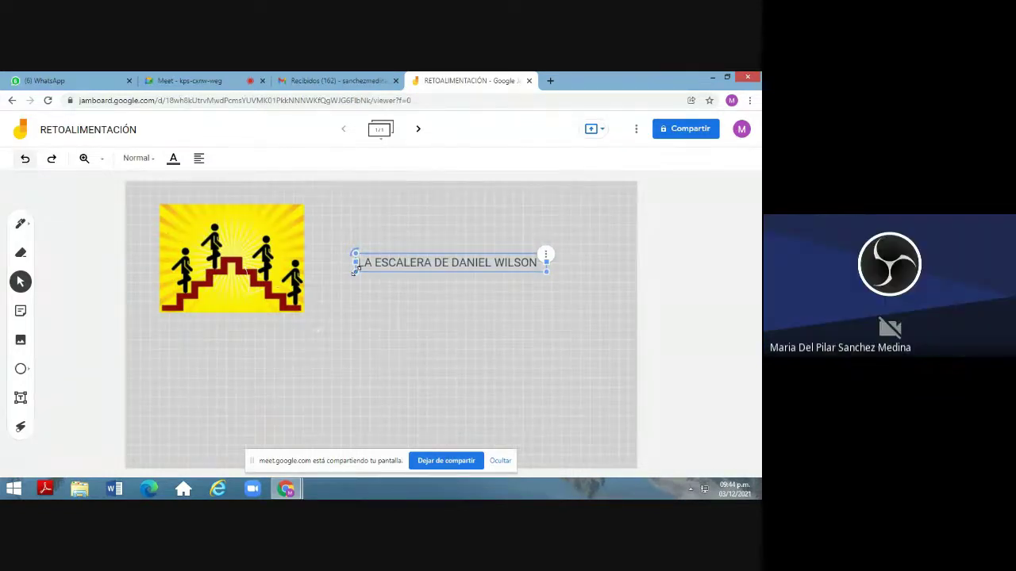
pyautogui.click(382, 184)
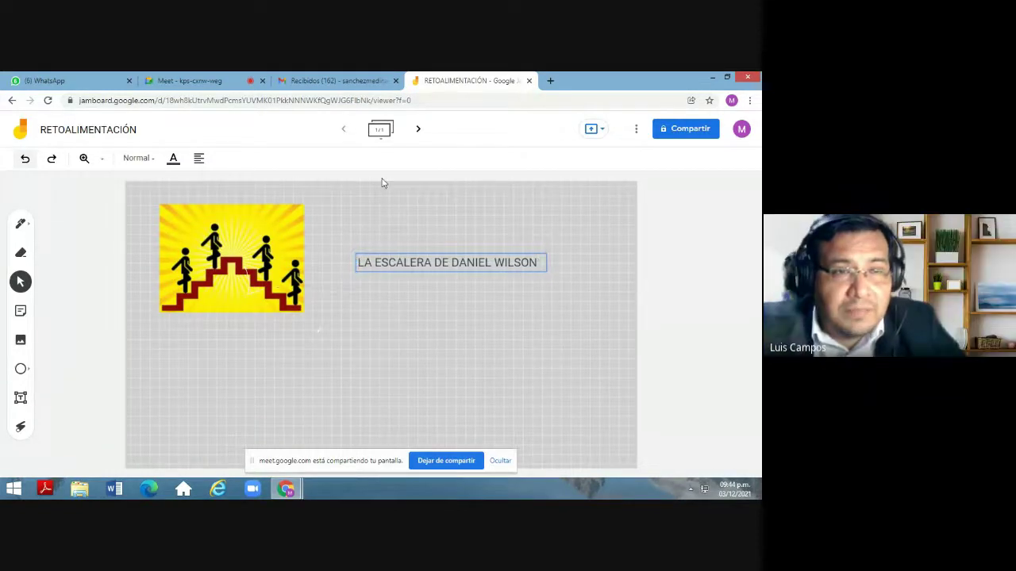
pyautogui.click(174, 161)
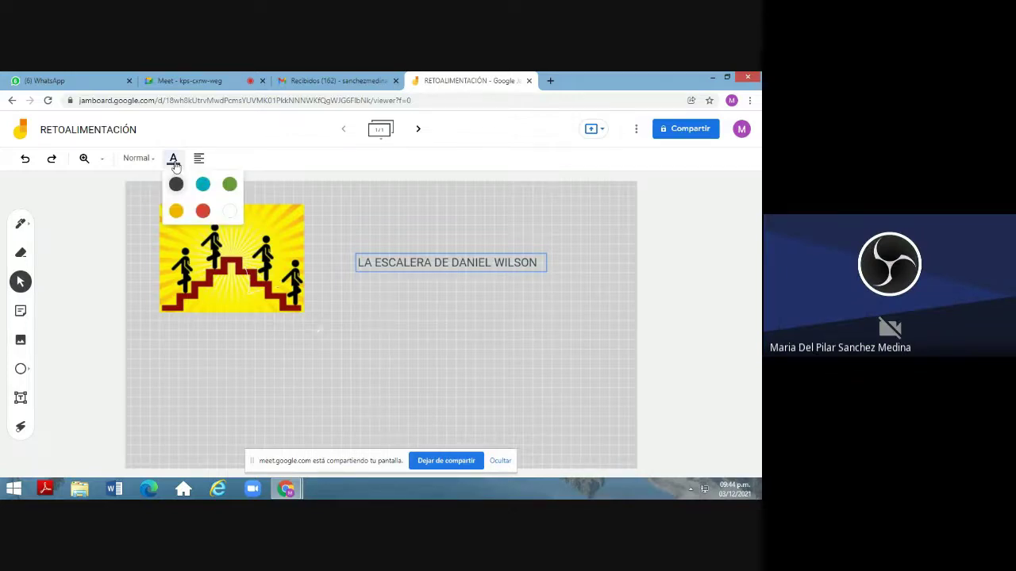
pyautogui.click(202, 211)
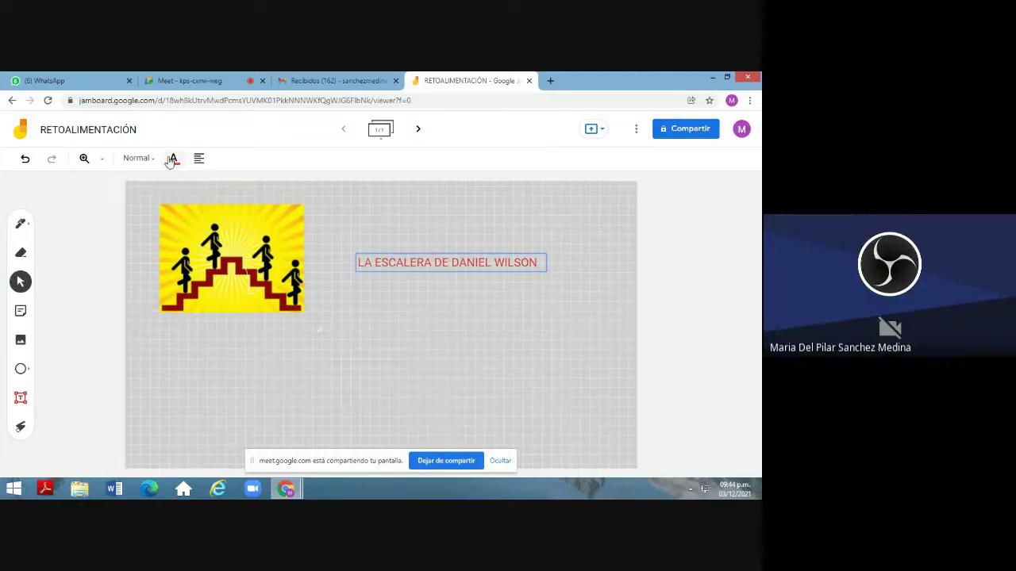
pyautogui.click(399, 332)
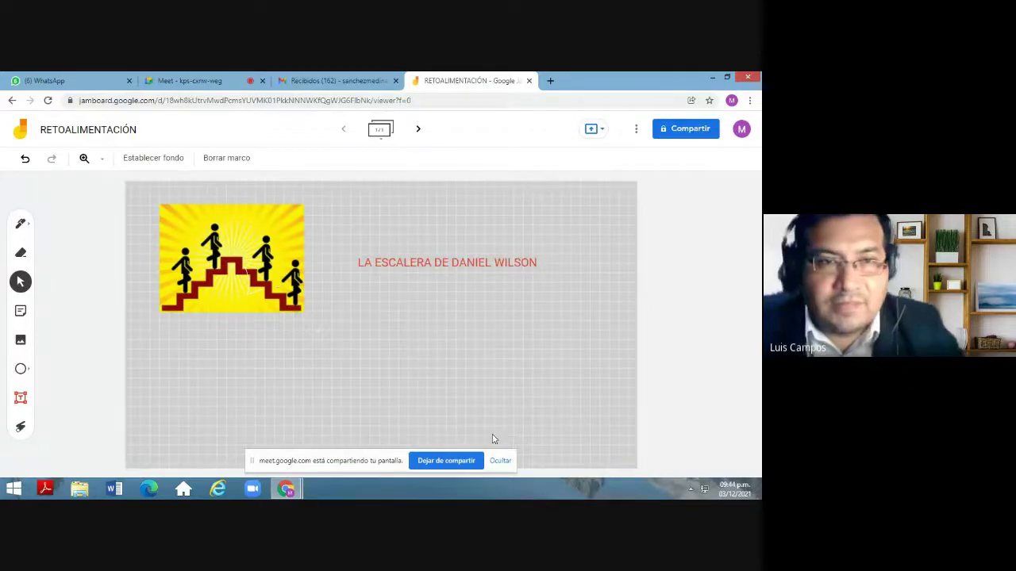
pyautogui.click(458, 461)
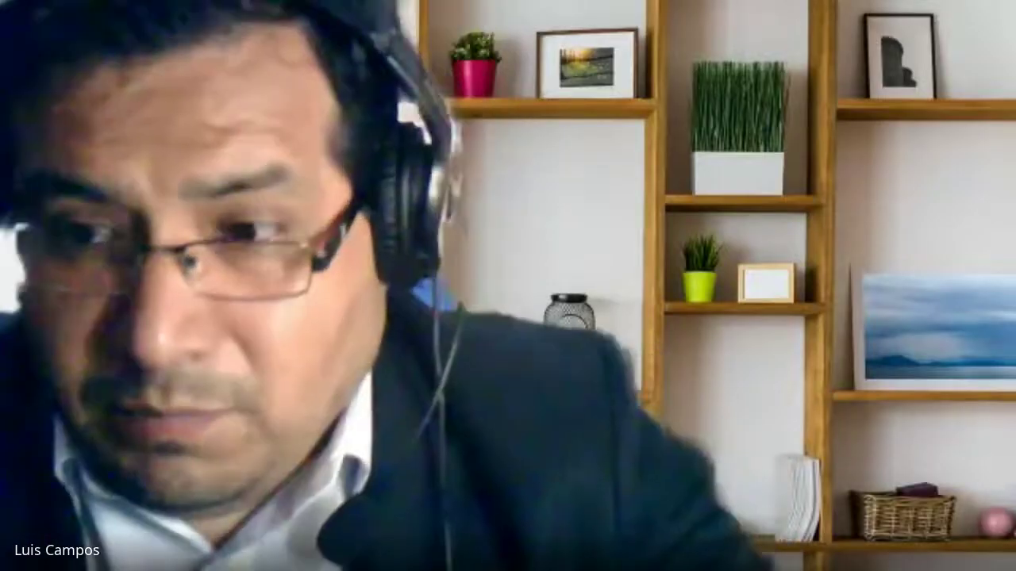